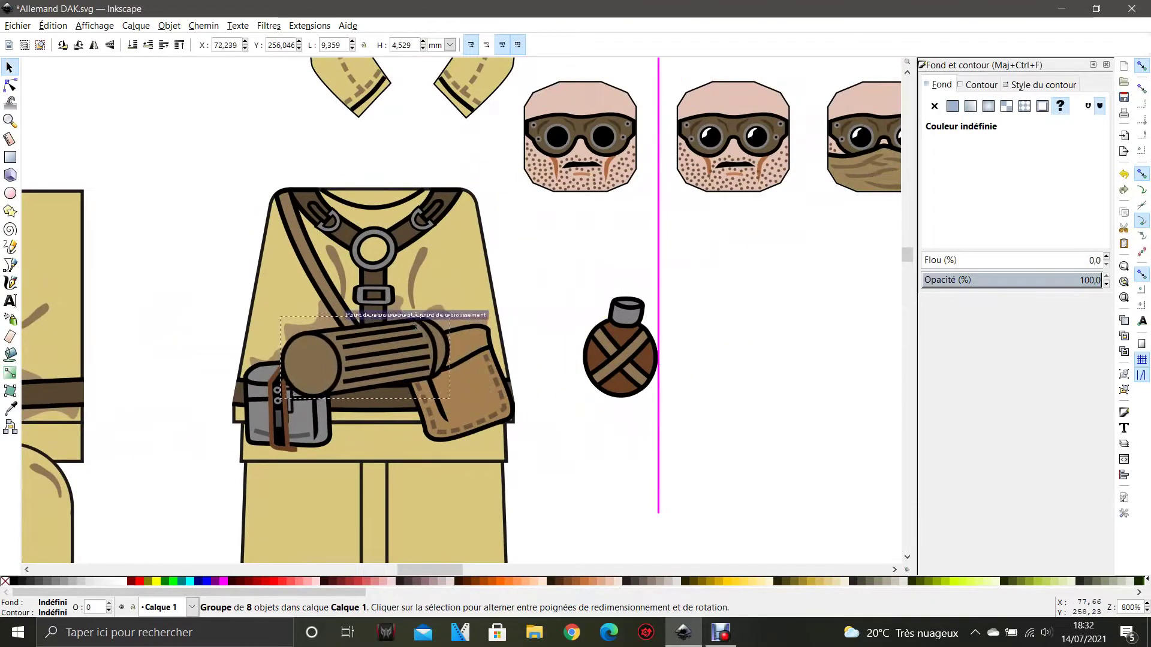
pyautogui.click(722, 425)
pyautogui.rightClick(473, 389)
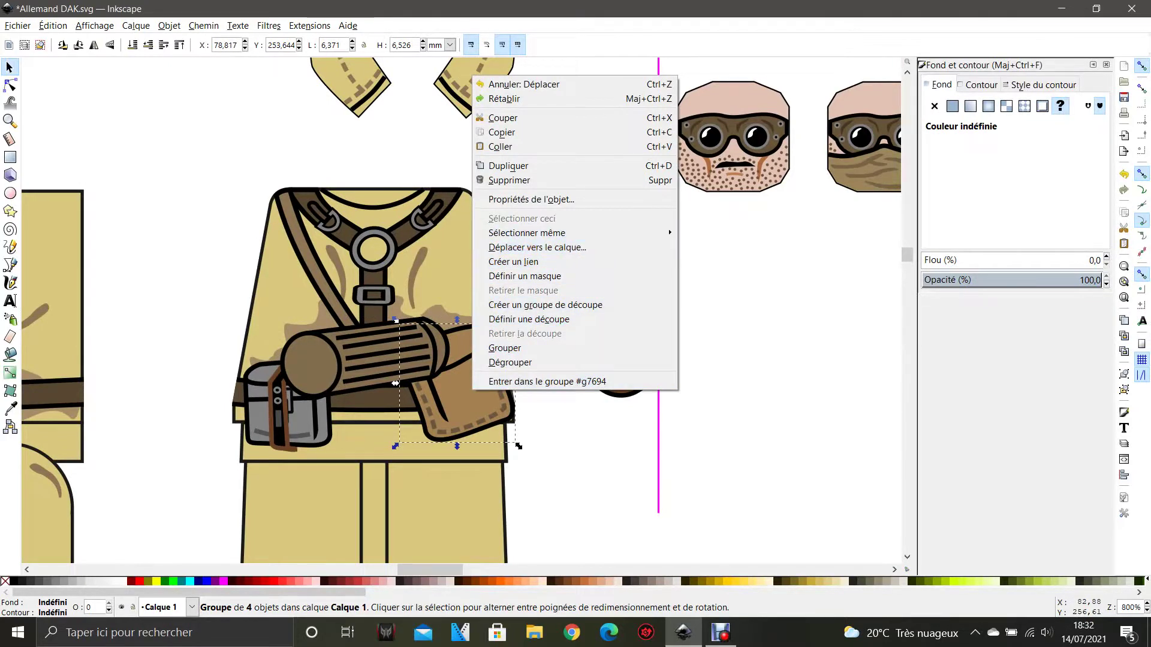
pyautogui.press('Escape')
pyautogui.rightClick(470, 370)
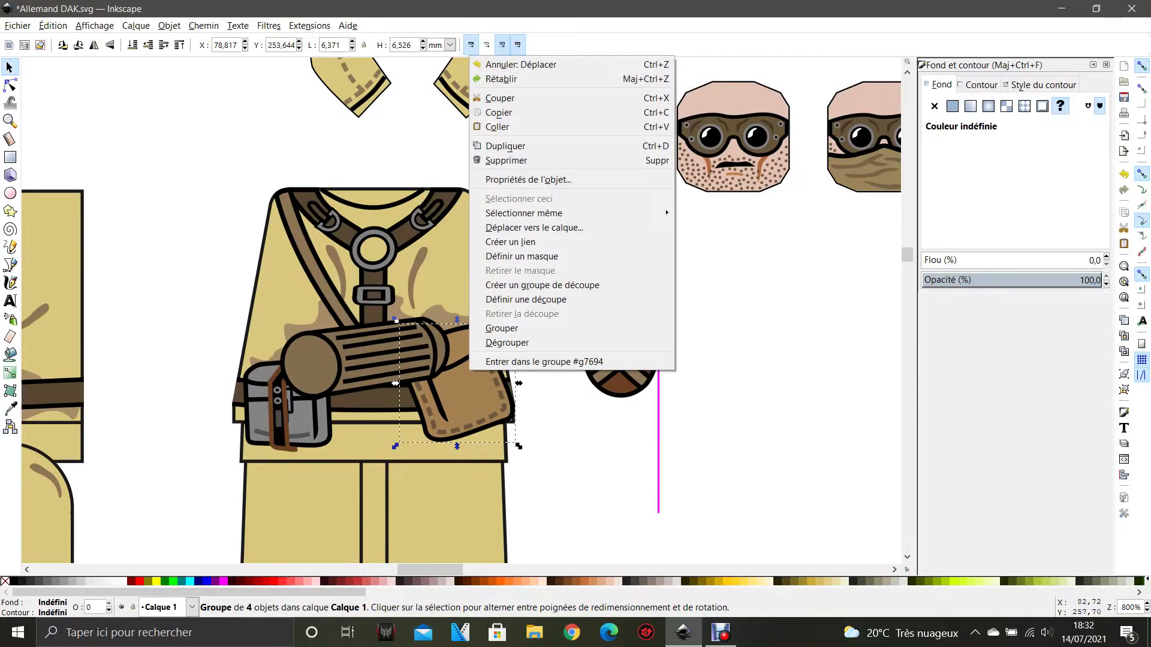
pyautogui.press('Up')
pyautogui.press('Up')
pyautogui.press('Up')
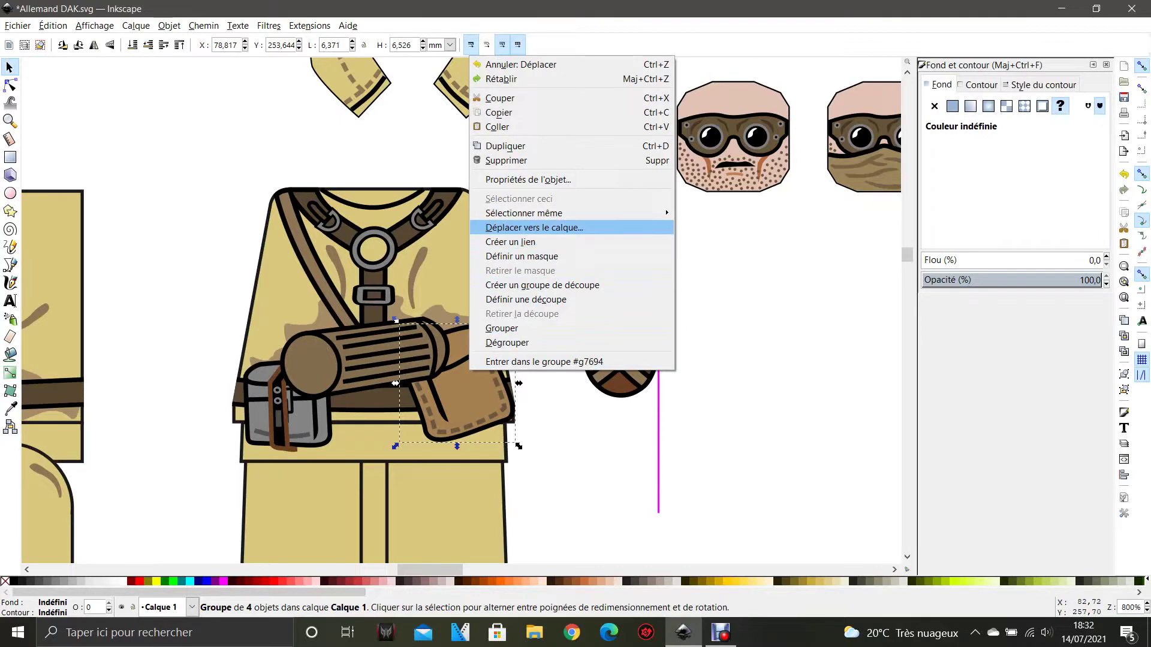
pyautogui.press('Down')
pyautogui.press('Escape')
pyautogui.press('Escape')
# Place the flask over the belt beside the brown bag, and add a pasted copy rotated counterclockwise next to it.
pyautogui.moveTo(613, 358); pyautogui.dragTo(406, 398)
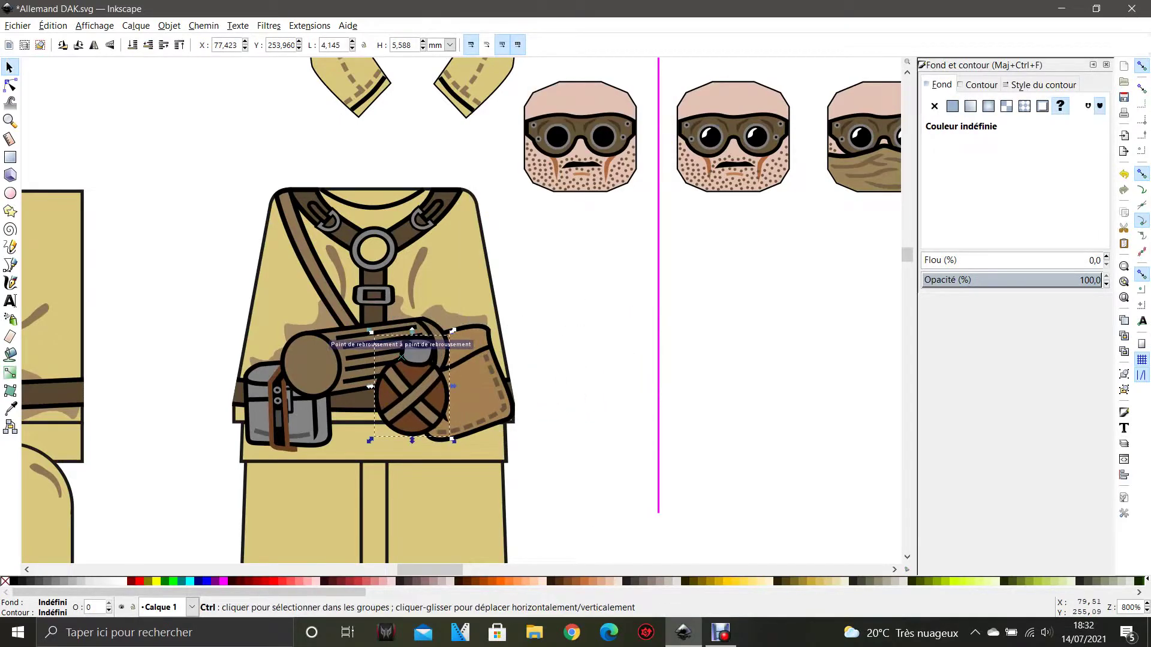
pyautogui.hotkey('ctrl', 'v')
pyautogui.moveTo(493, 415); pyautogui.dragTo(537, 394)
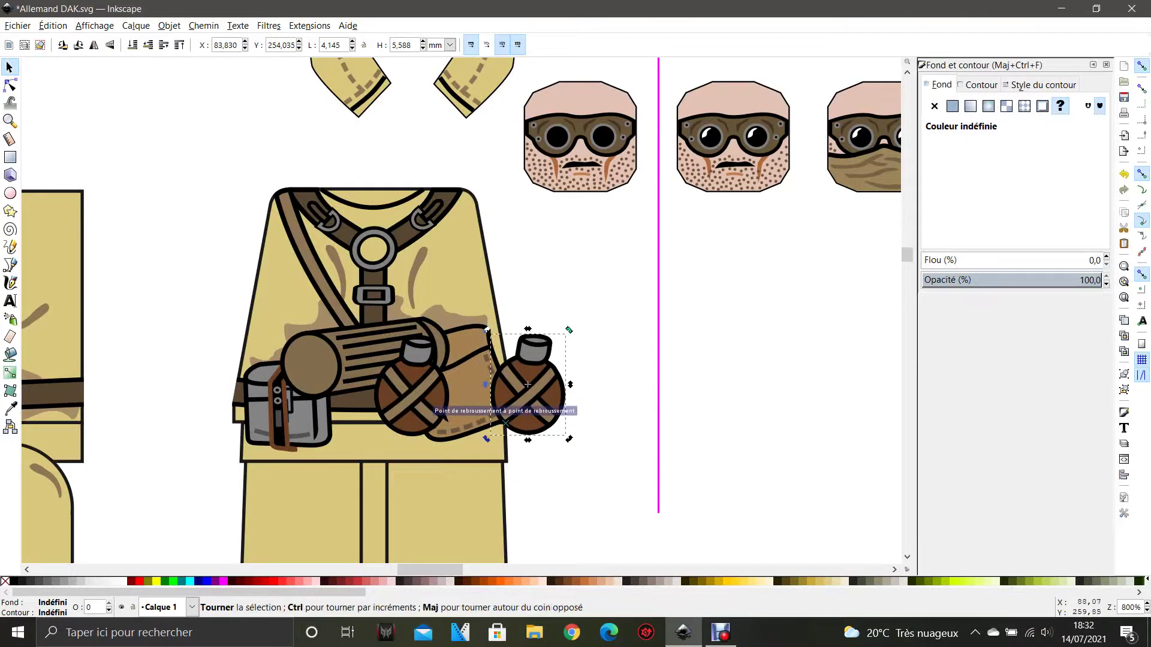
pyautogui.moveTo(571, 326); pyautogui.dragTo(525, 359)
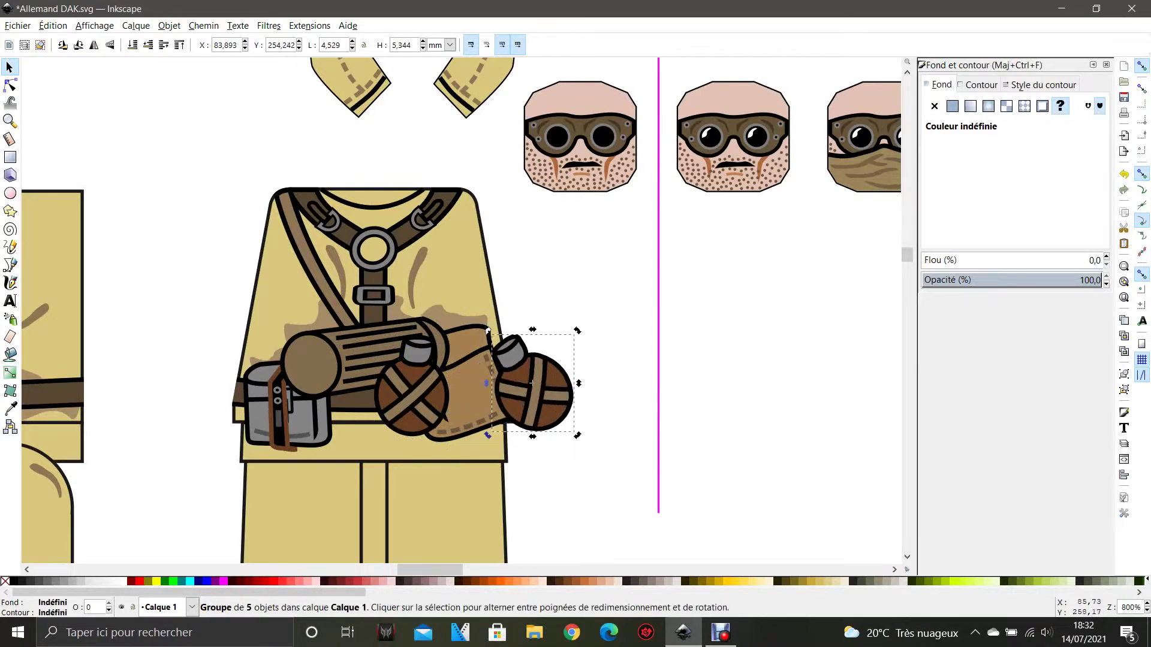
pyautogui.moveTo(566, 400); pyautogui.dragTo(381, 414)
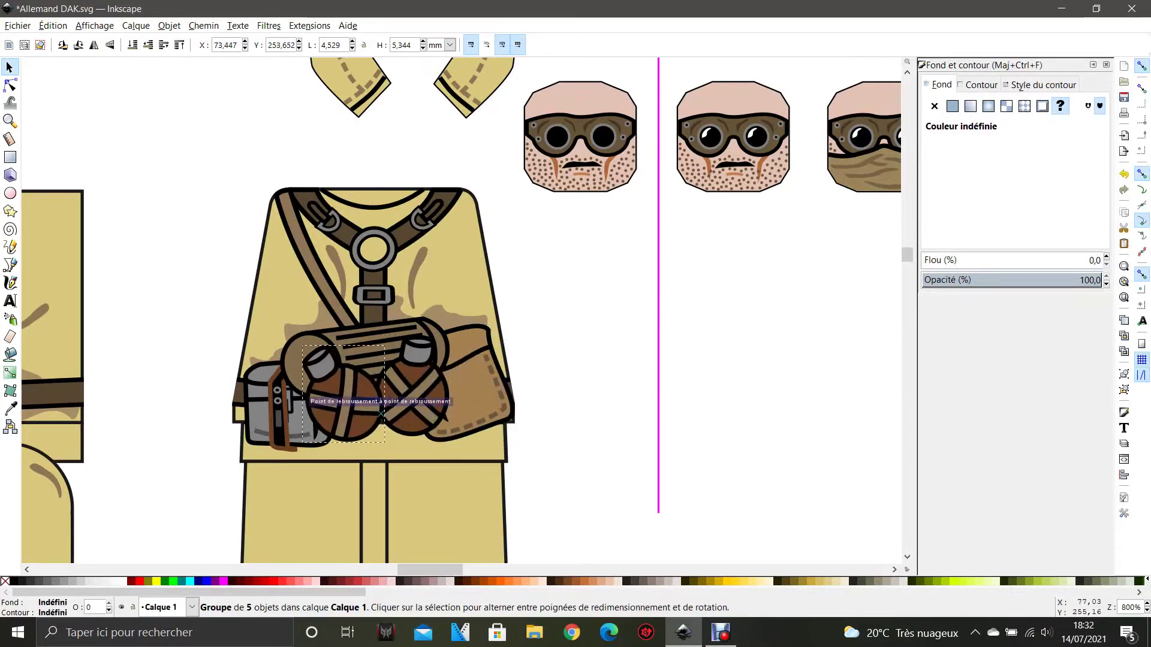
pyautogui.press('Escape')
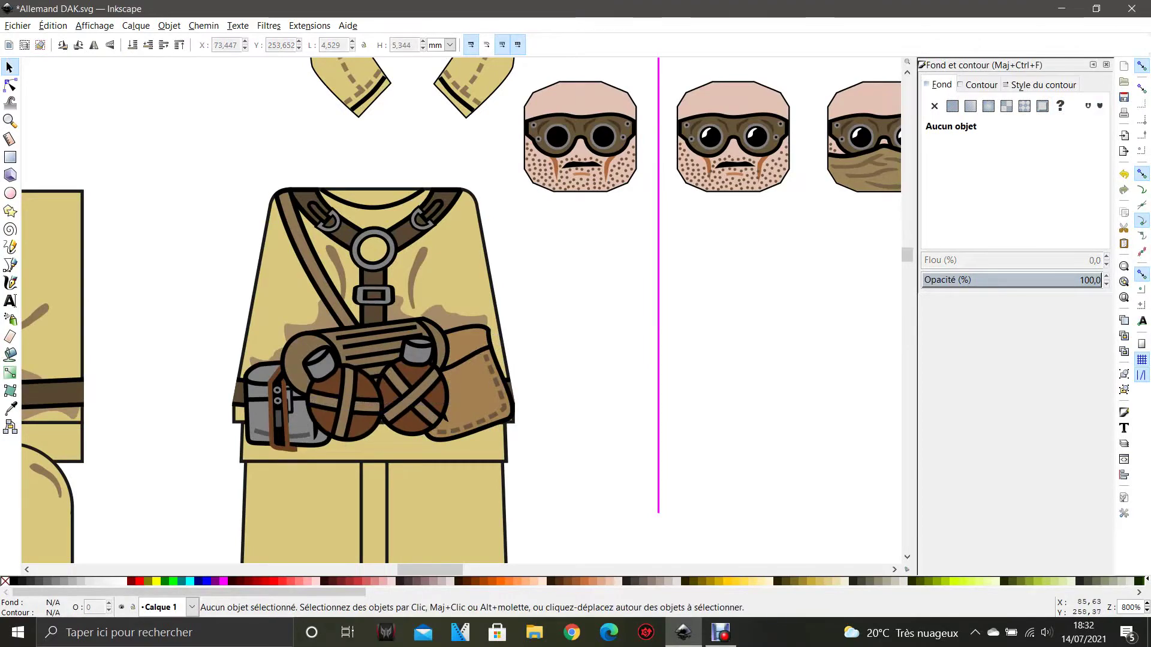
# Shift the bedroll slightly toward the brown bag and reposition the tilted flask between the grey pouch and the other flask.
pyautogui.scroll(3, 313, 412)
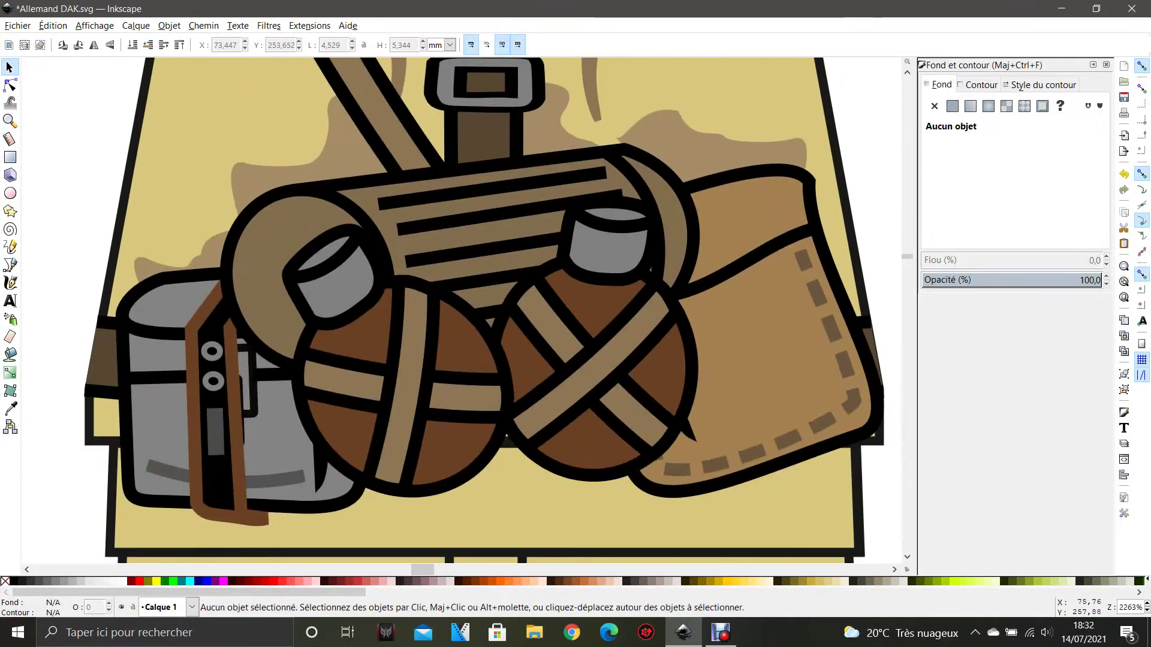
pyautogui.moveTo(370, 303); pyautogui.dragTo(398, 327)
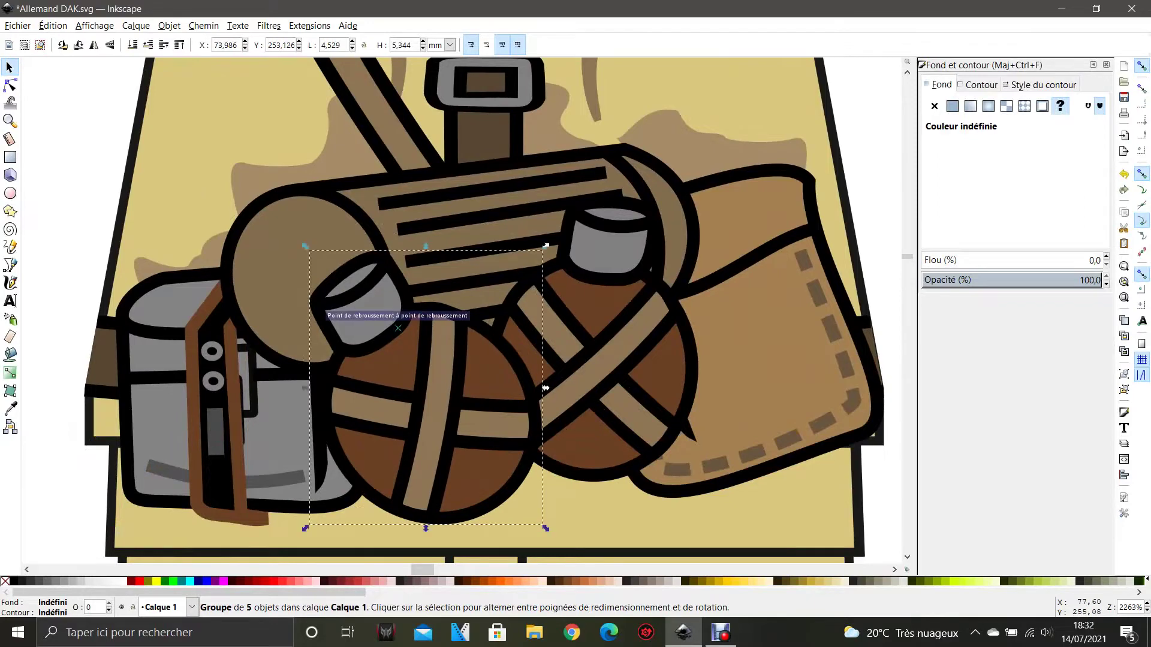
pyautogui.moveTo(453, 237); pyautogui.dragTo(477, 217)
pyautogui.moveTo(327, 424); pyautogui.dragTo(310, 377)
pyautogui.scroll(-2, 461, 444)
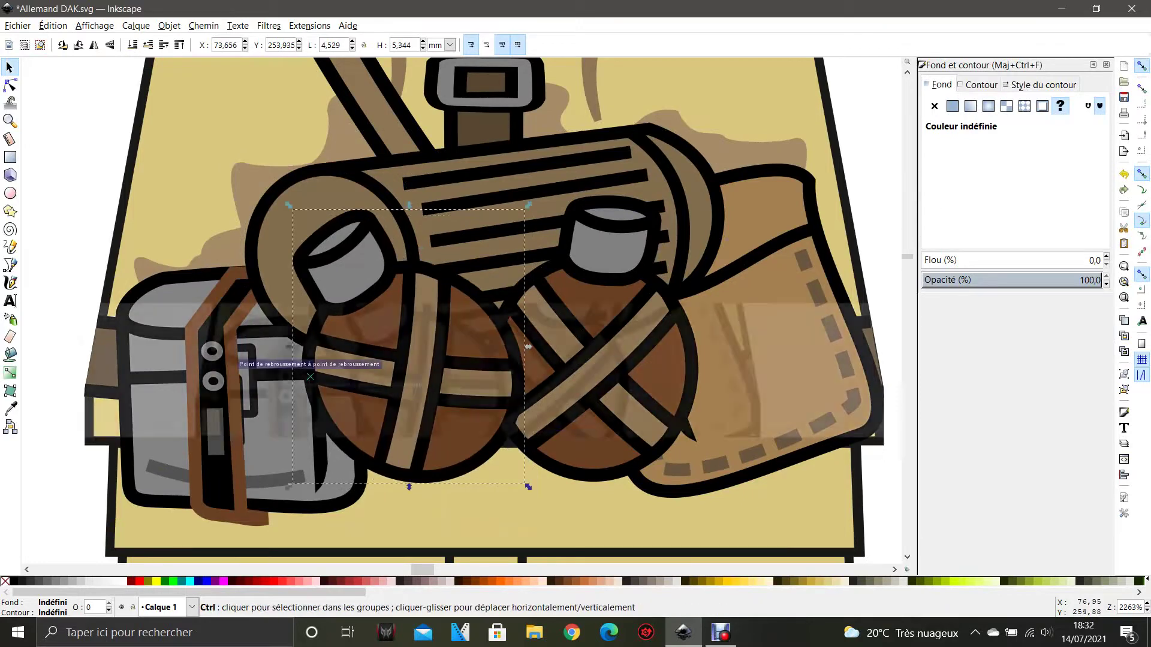
pyautogui.click(760, 279)
# On the unmasked face with glinting goggles, bend the mouth's lower edge downward and lower the middle node of its upper edge.
pyautogui.moveTo(760, 280); pyautogui.dragTo(711, 327)
pyautogui.moveTo(696, 166); pyautogui.dragTo(480, 284)
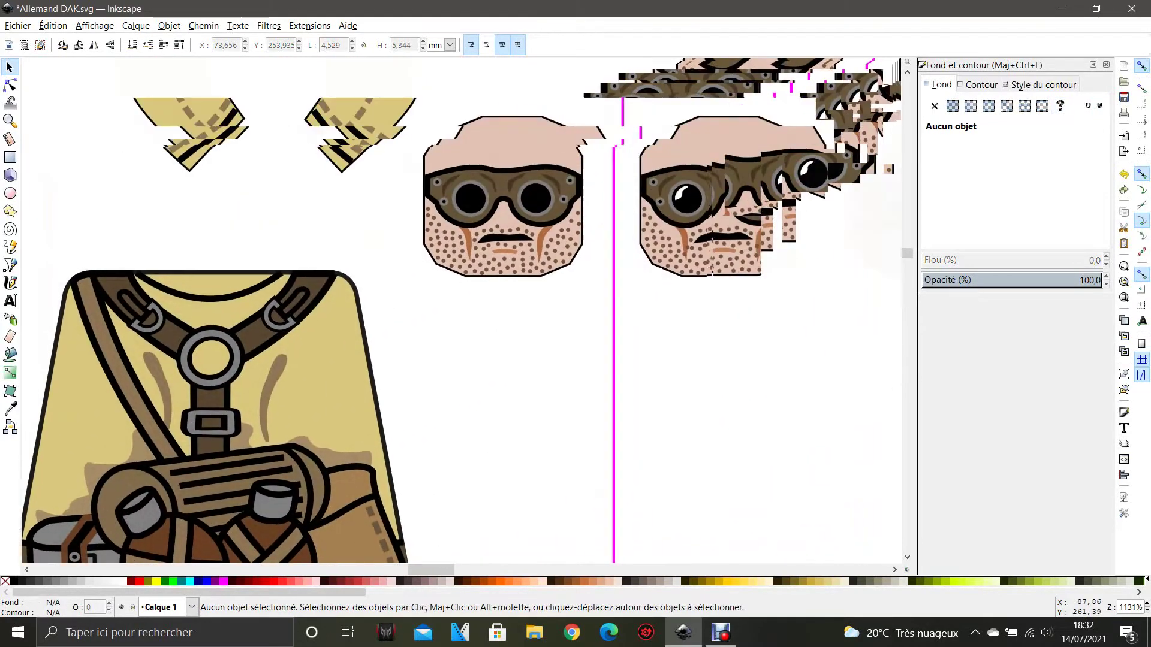
pyautogui.moveTo(724, 154); pyautogui.dragTo(568, 221)
pyautogui.scroll(1, 632, 224)
pyautogui.hscroll(3, 447, 339)
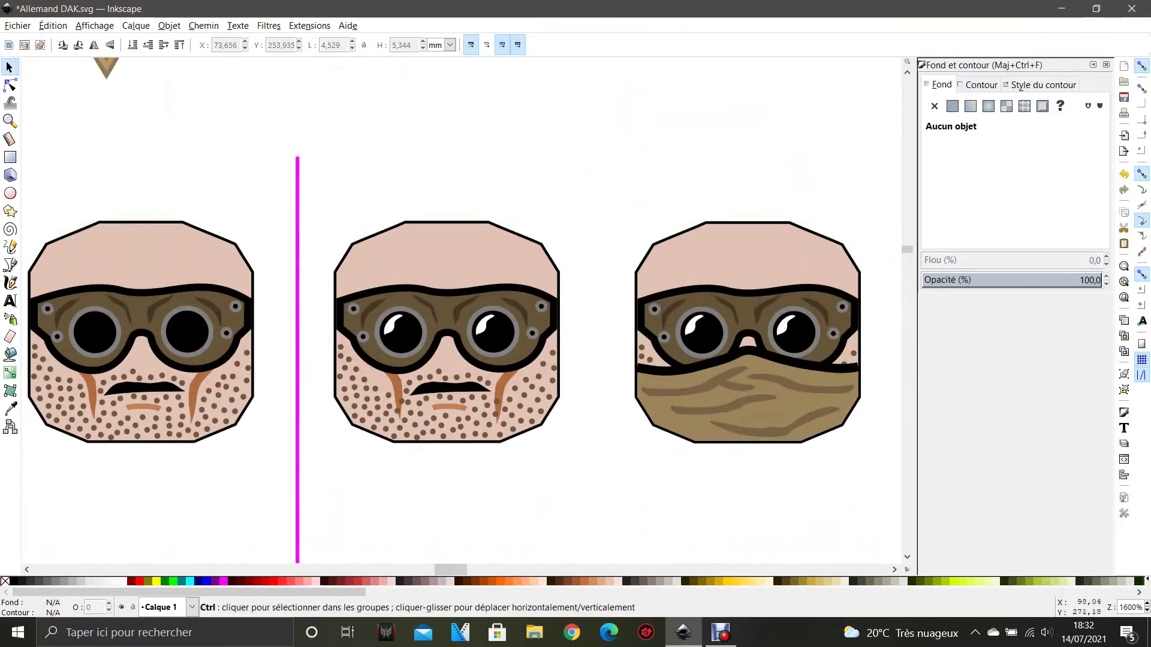
pyautogui.scroll(4, 447, 338)
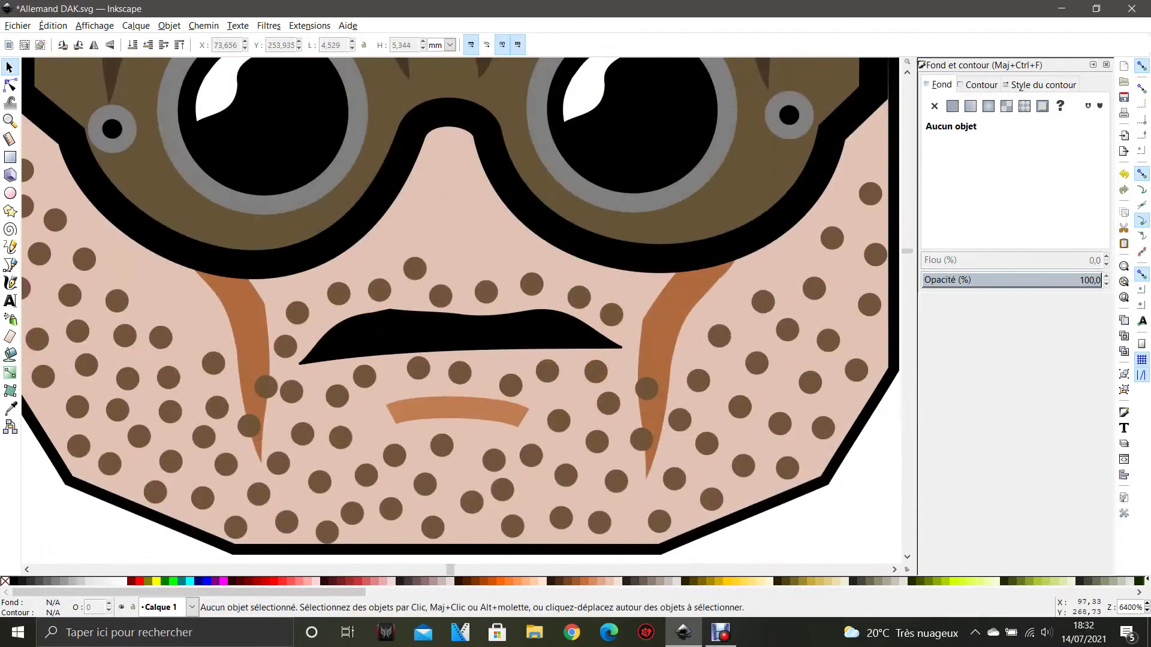
pyautogui.click(467, 346)
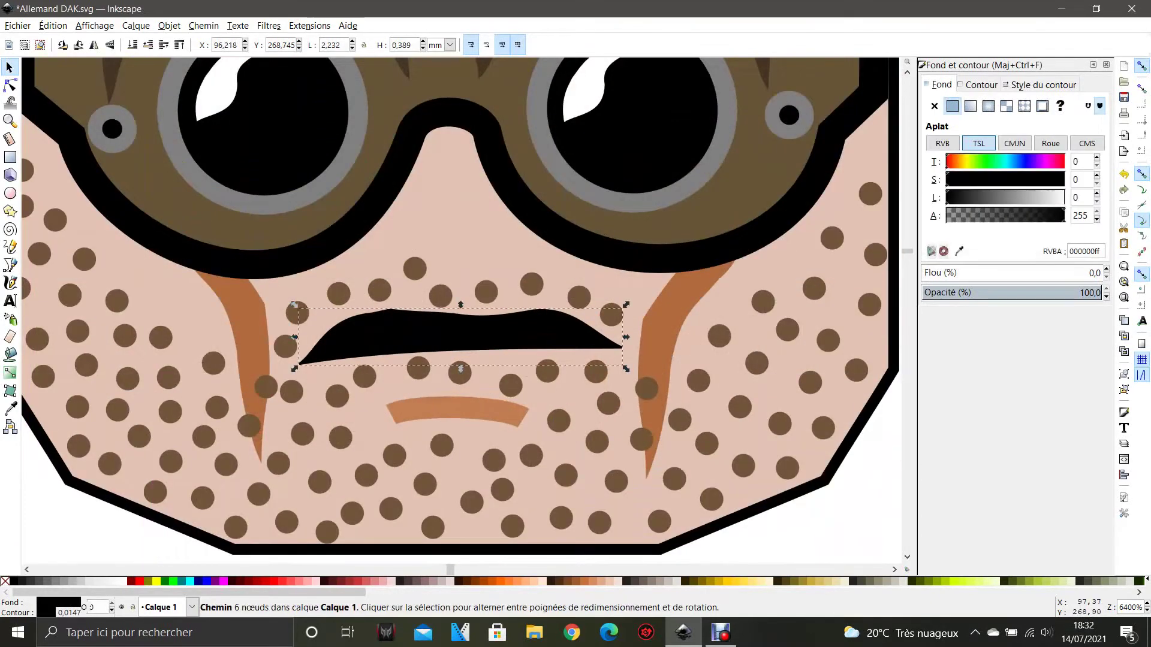
pyautogui.scroll(-1, 467, 346)
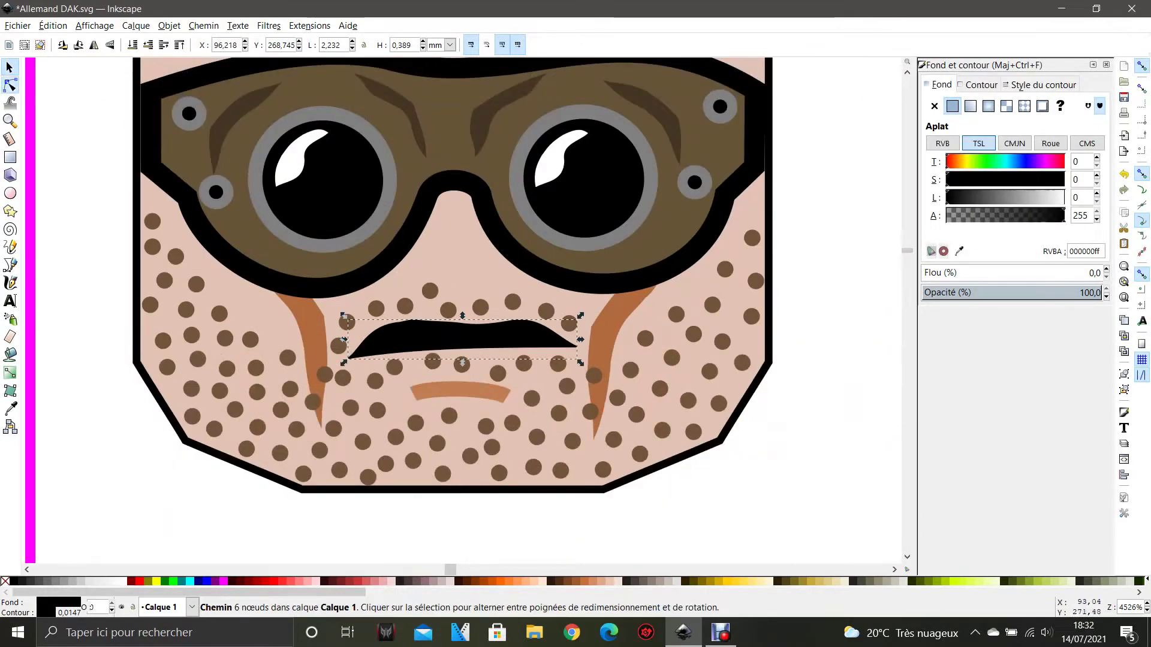
pyautogui.click(11, 84)
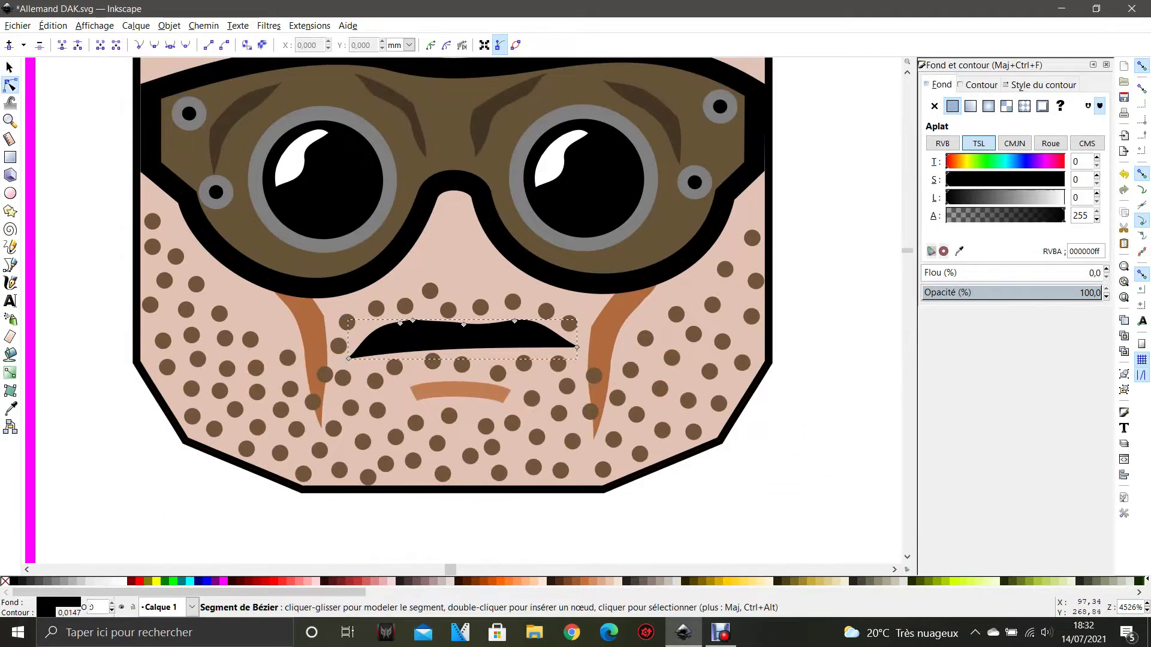
pyautogui.moveTo(462, 352)
pyautogui.mouseDown()
pyautogui.moveTo(462, 378)
pyautogui.moveTo(464, 355)
pyautogui.mouseUp()
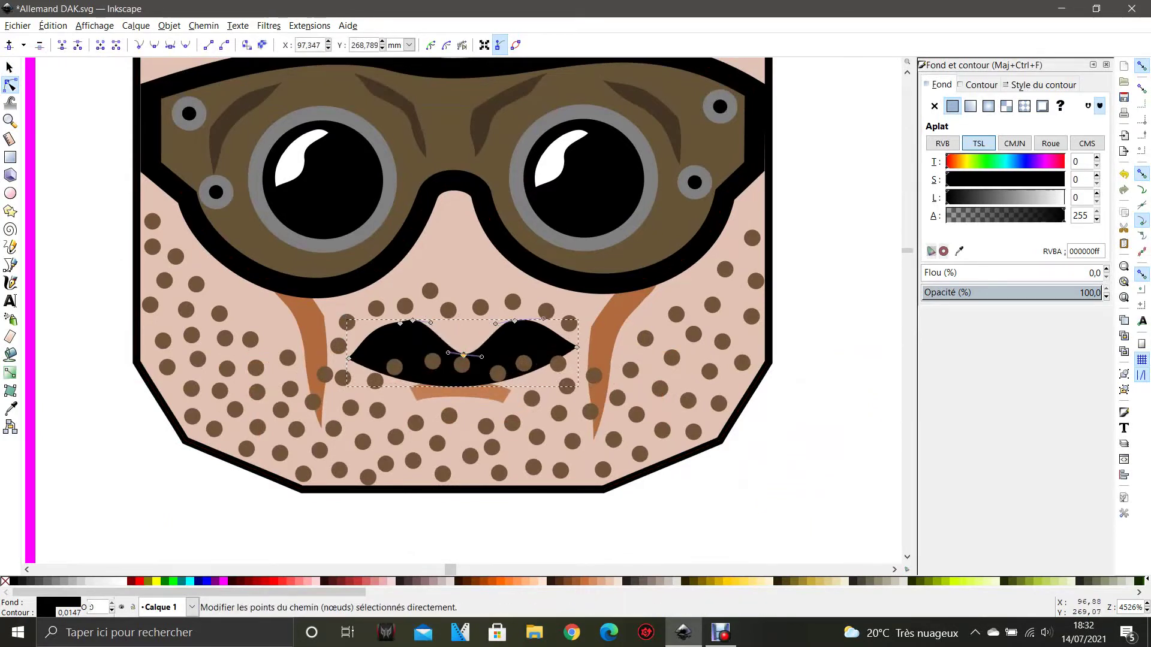
# Lower the two outer nodes of the mouth's upper edge to form a smile, and move the mouth up.
pyautogui.moveTo(416, 323); pyautogui.dragTo(411, 337)
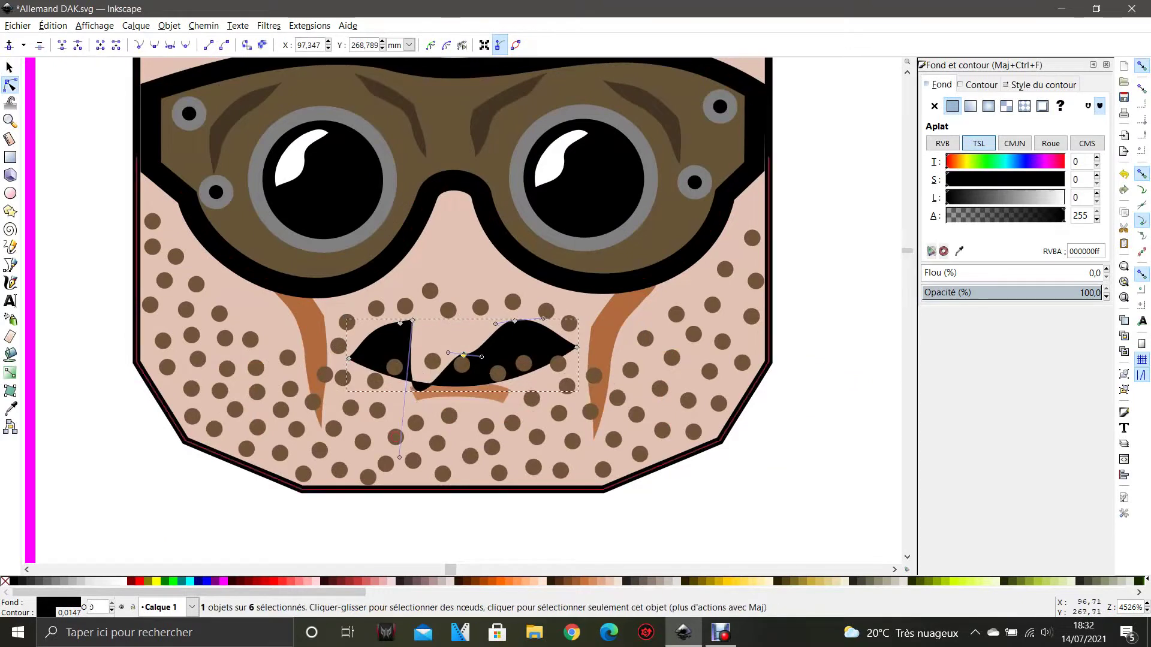
pyautogui.moveTo(409, 380); pyautogui.dragTo(409, 339)
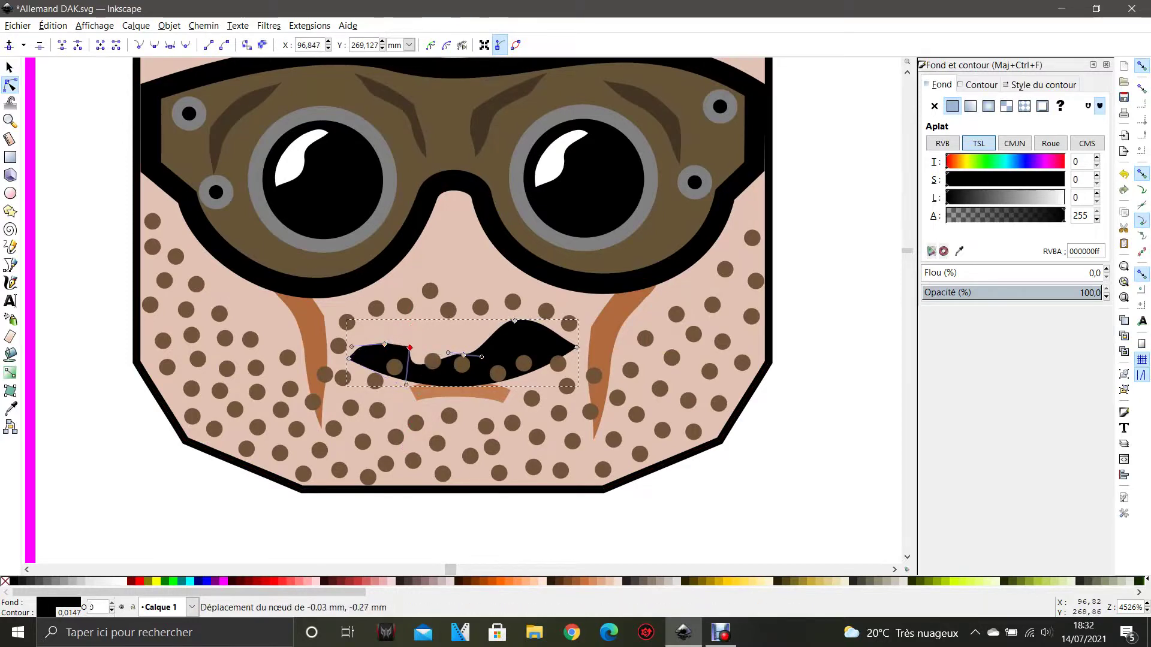
pyautogui.moveTo(406, 385); pyautogui.dragTo(429, 361)
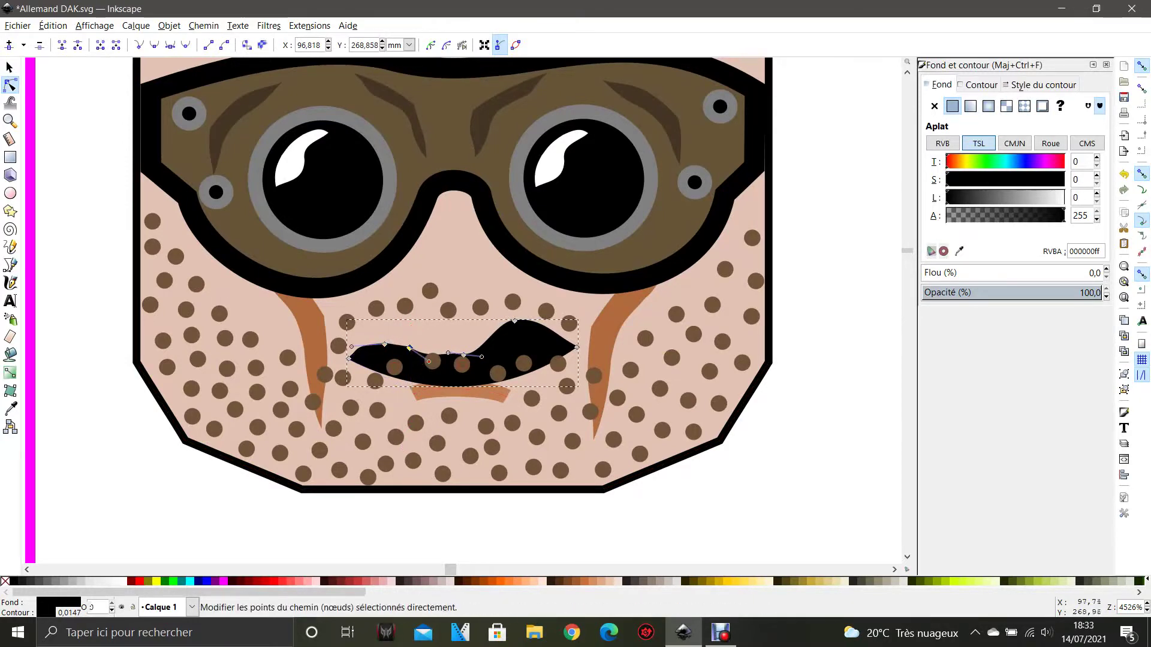
pyautogui.moveTo(516, 323); pyautogui.dragTo(532, 347)
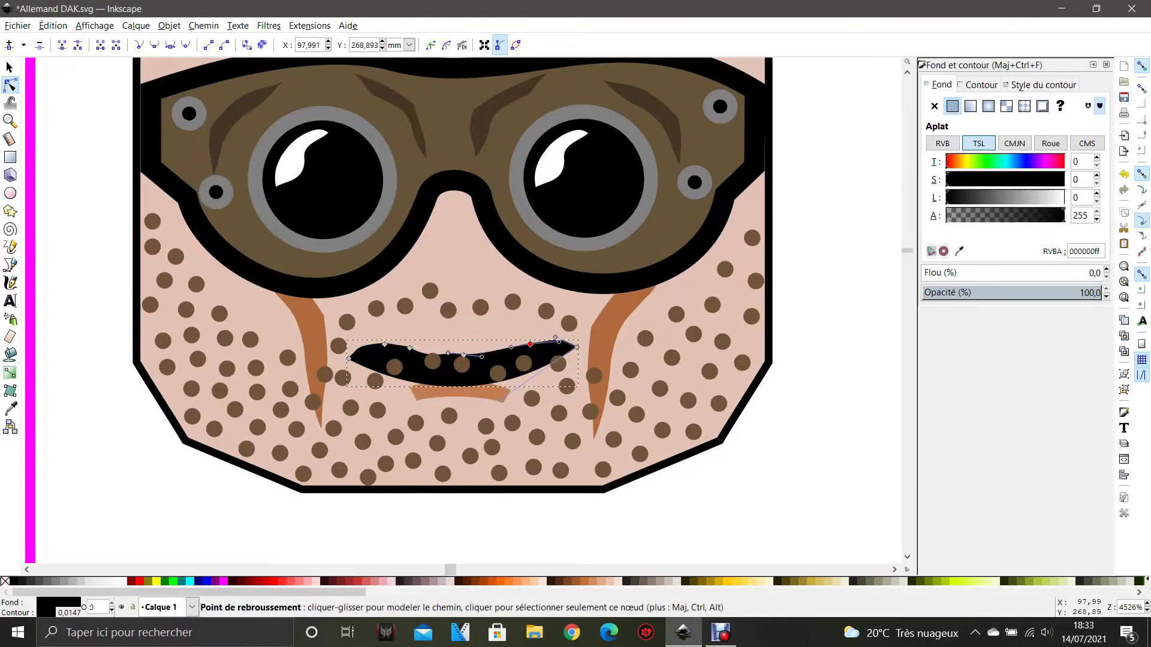
pyautogui.press('s')
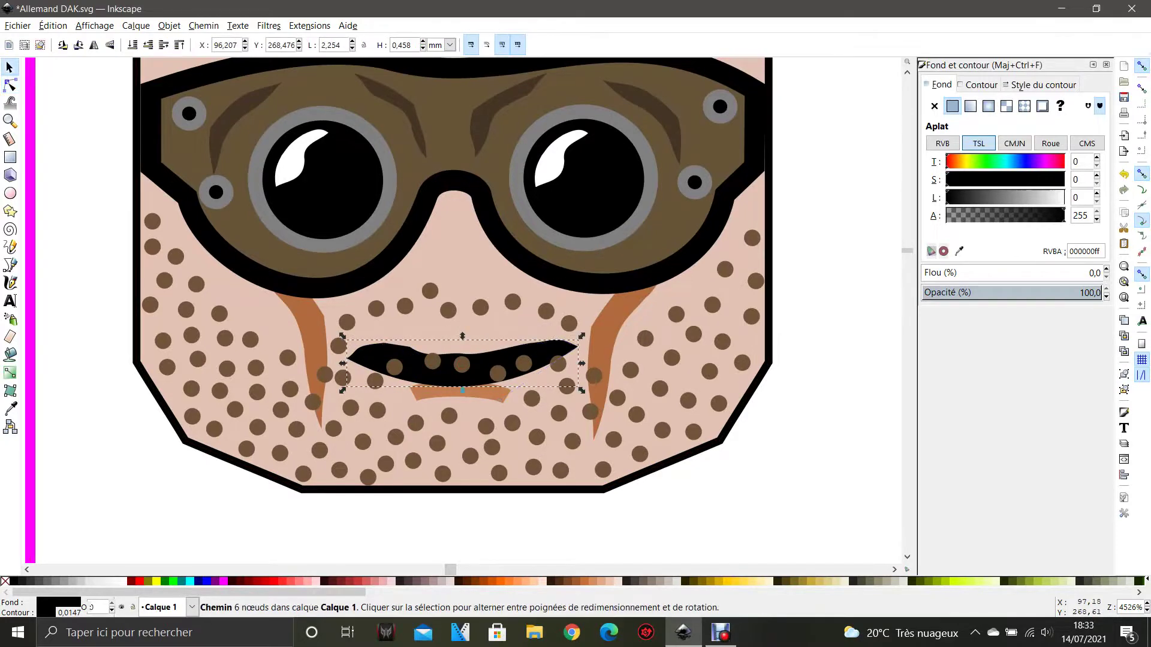
pyautogui.moveTo(447, 373); pyautogui.dragTo(449, 346)
pyautogui.click(624, 543)
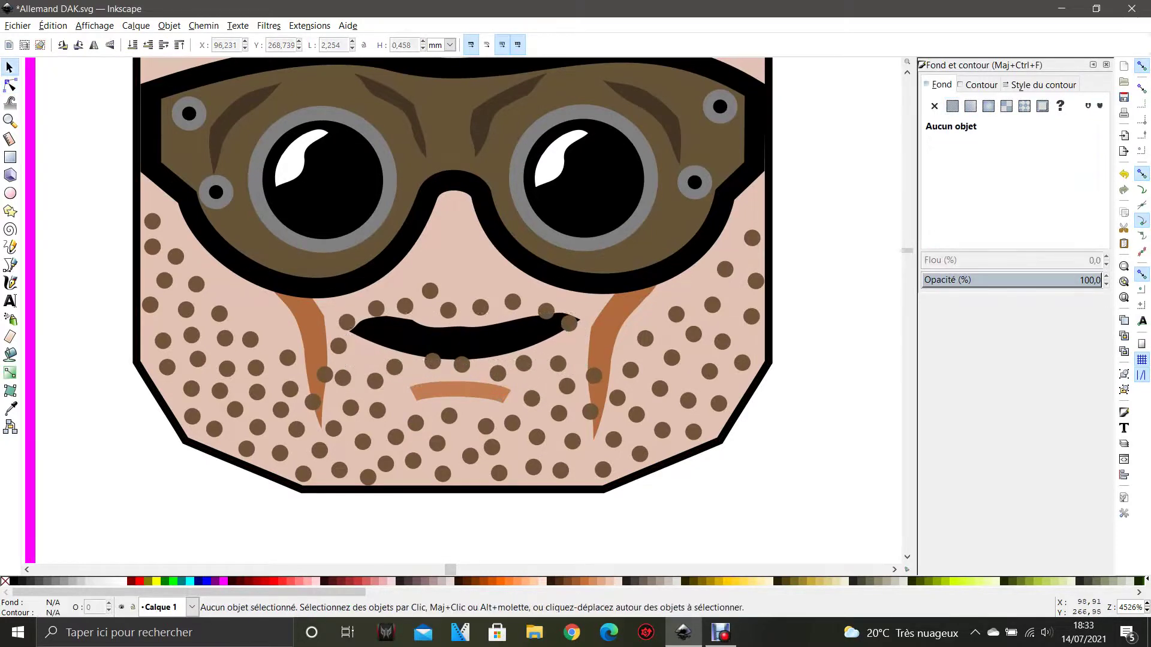
# Move the stubble dots that overlap or crowd the mouth into the free skin around its outline.
pyautogui.moveTo(569, 324); pyautogui.dragTo(571, 346)
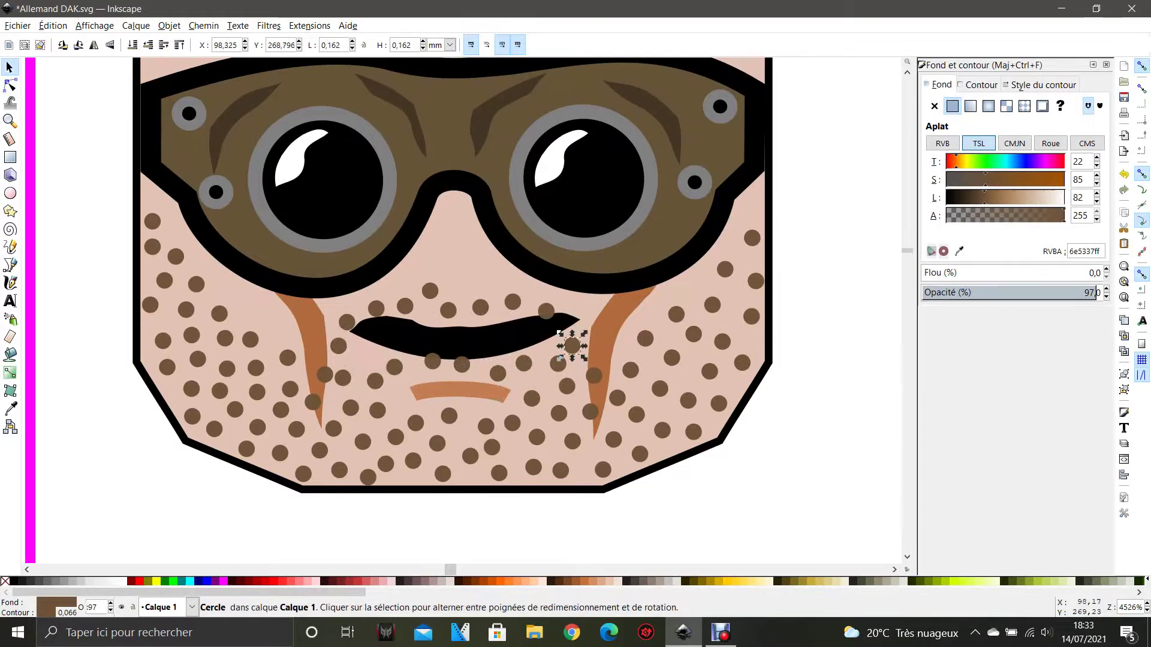
pyautogui.press('e')
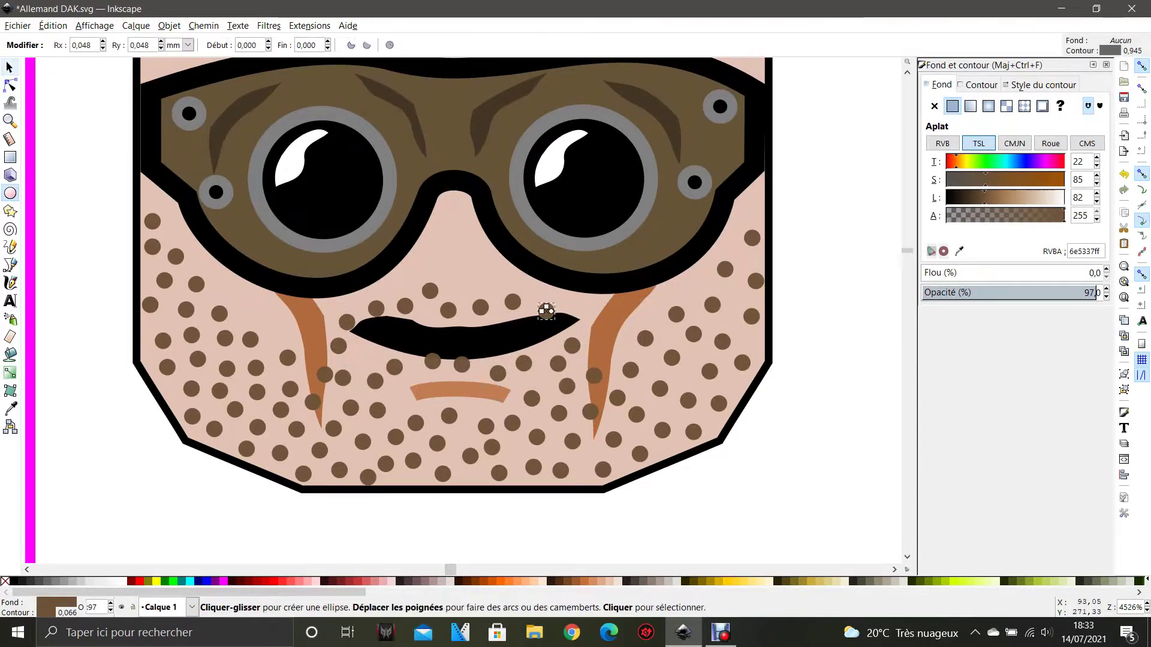
pyautogui.click(10, 68)
pyautogui.moveTo(546, 310); pyautogui.dragTo(562, 301)
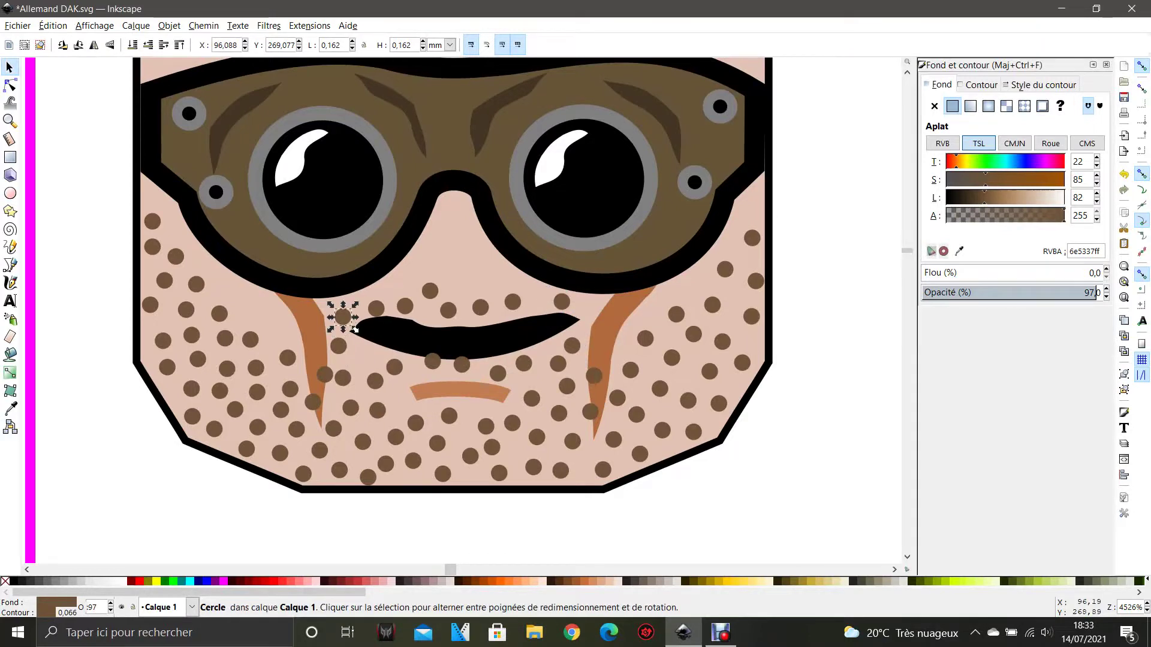
pyautogui.moveTo(376, 309); pyautogui.dragTo(376, 302)
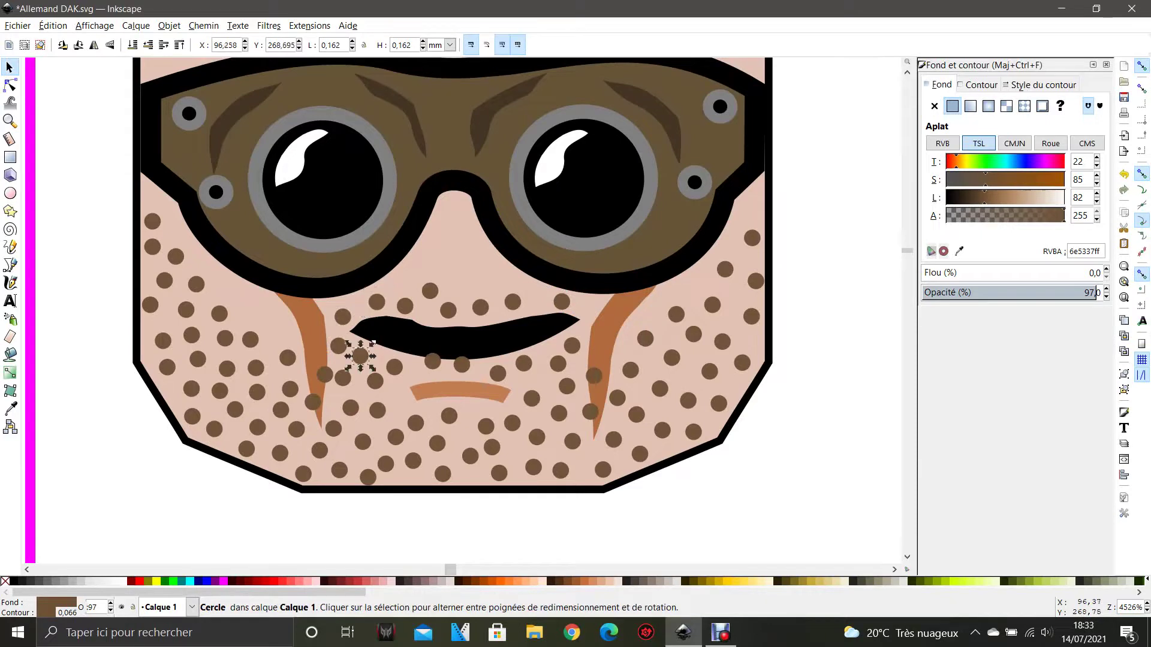
pyautogui.moveTo(360, 356); pyautogui.dragTo(425, 369)
pyautogui.press('e')
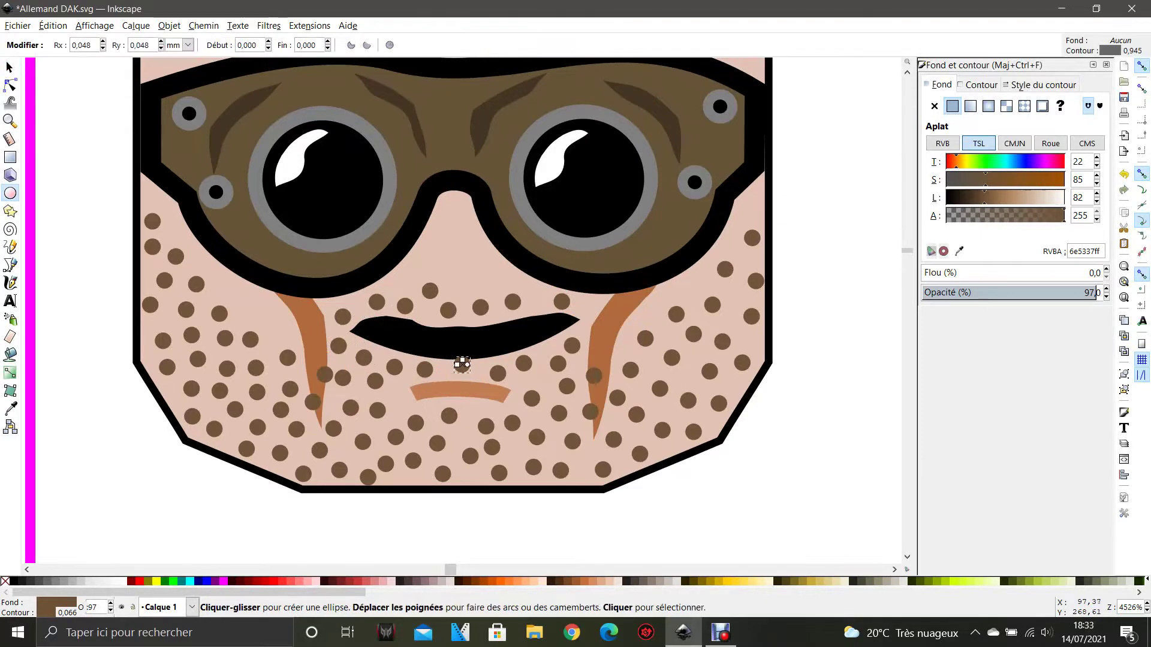
pyautogui.press('s')
pyautogui.click(462, 364)
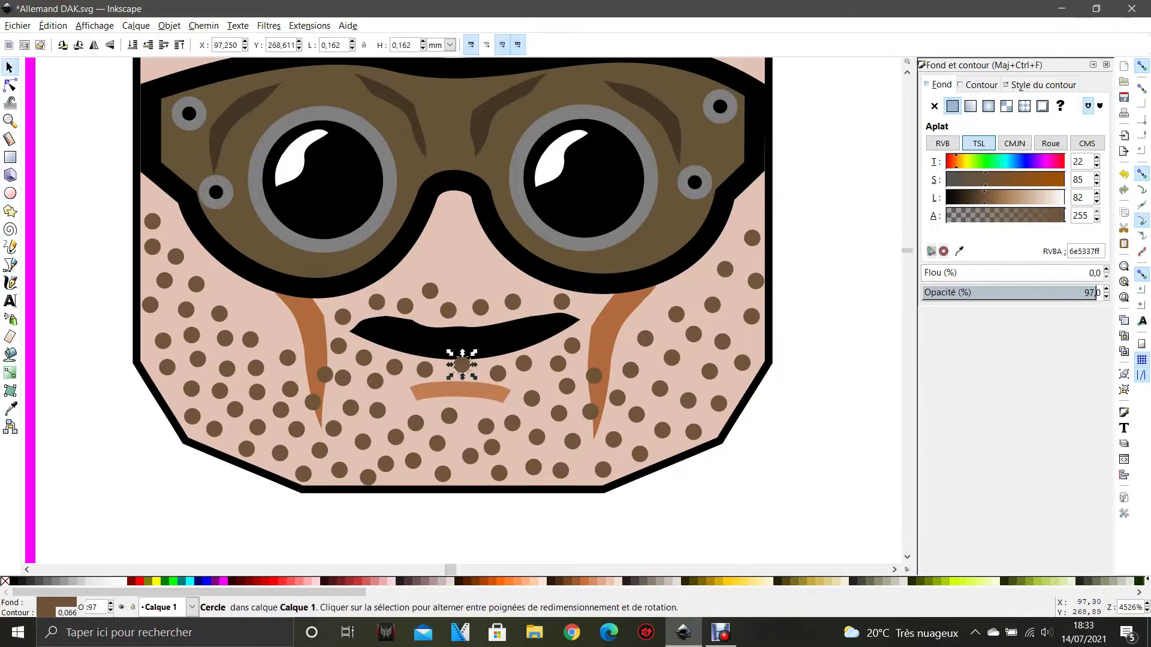
pyautogui.moveTo(461, 364); pyautogui.dragTo(473, 358)
pyautogui.press('Escape')
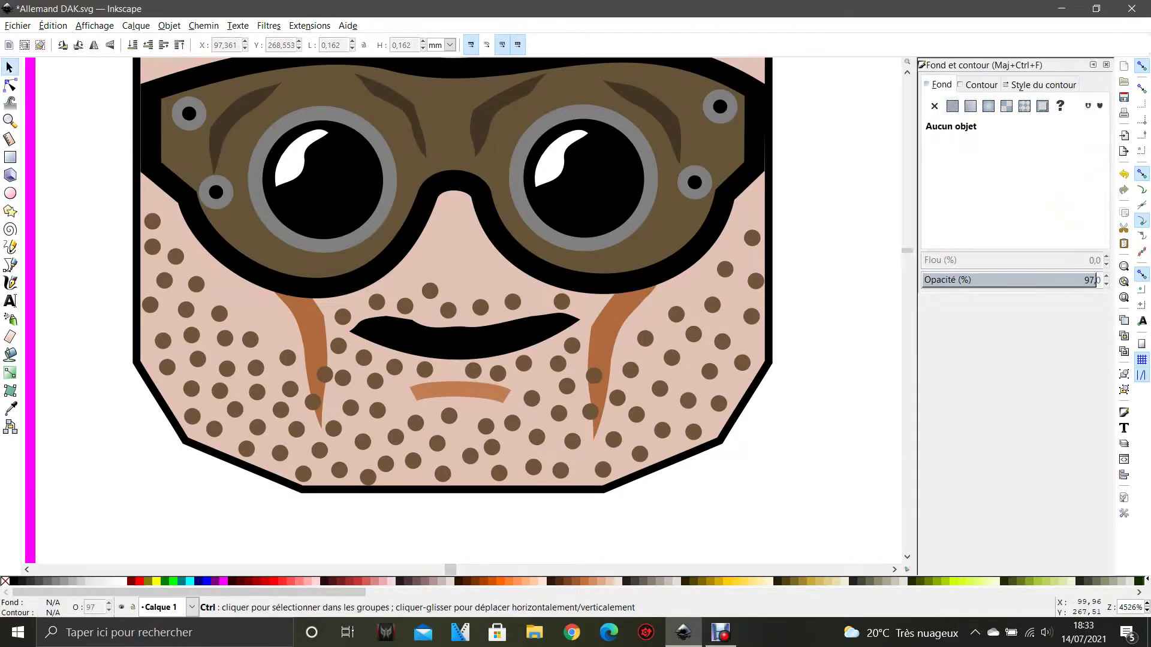
# Move the brown triangular chevron badge onto the upper part of the sleeve nearest to it.
pyautogui.scroll(-3, 473, 358)
pyautogui.scroll(-1, 730, 482)
pyautogui.moveTo(616, 508); pyautogui.dragTo(704, 397)
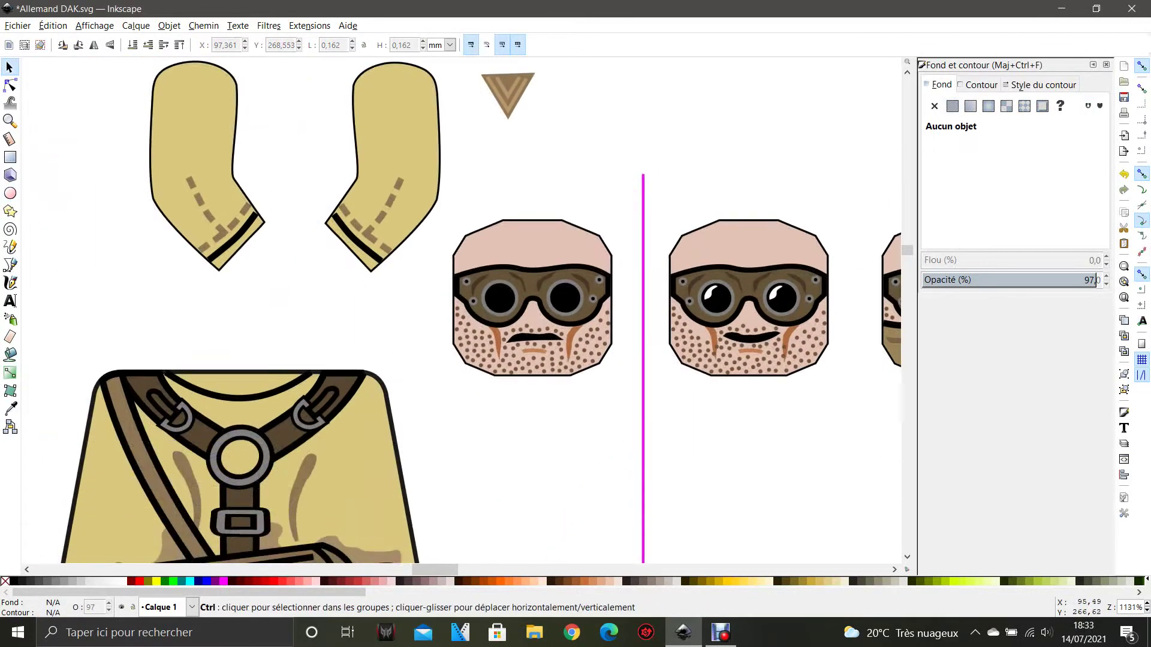
pyautogui.scroll(-1, 704, 397)
pyautogui.moveTo(694, 457); pyautogui.dragTo(757, 476)
pyautogui.scroll(2, 632, 207)
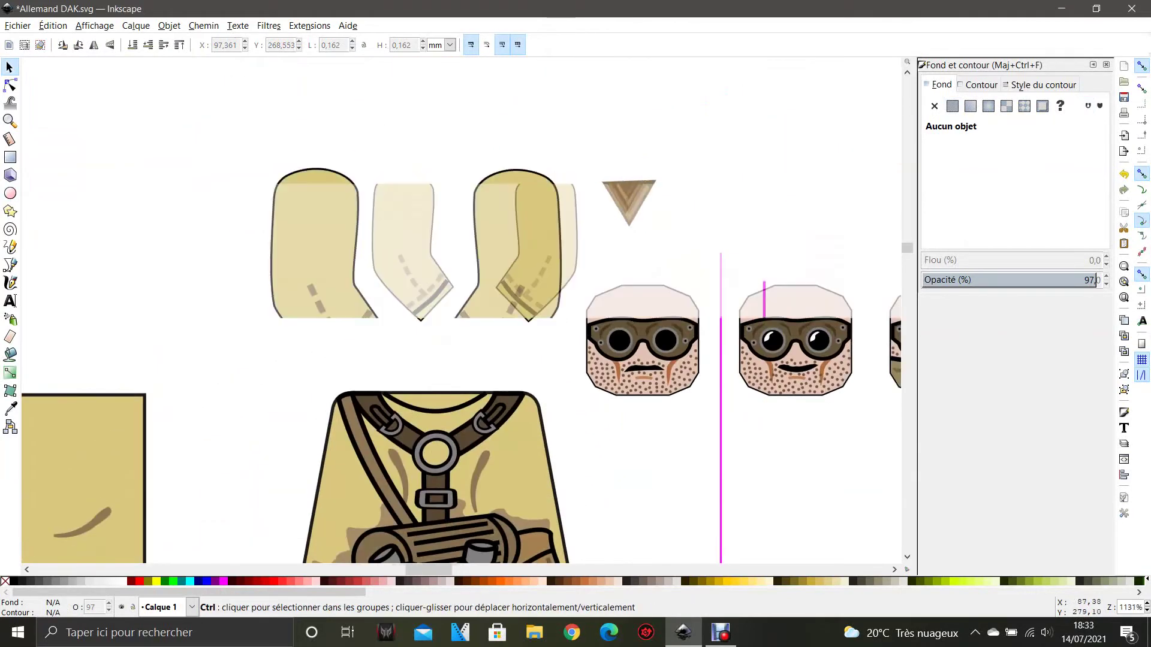
pyautogui.click(631, 207)
pyautogui.moveTo(633, 213); pyautogui.dragTo(472, 244)
pyautogui.press('Escape')
# Try to raise and bend the lengthwise dashed seam on the badge-bearing sleeve, and undo both shape changes.
pyautogui.click(462, 373)
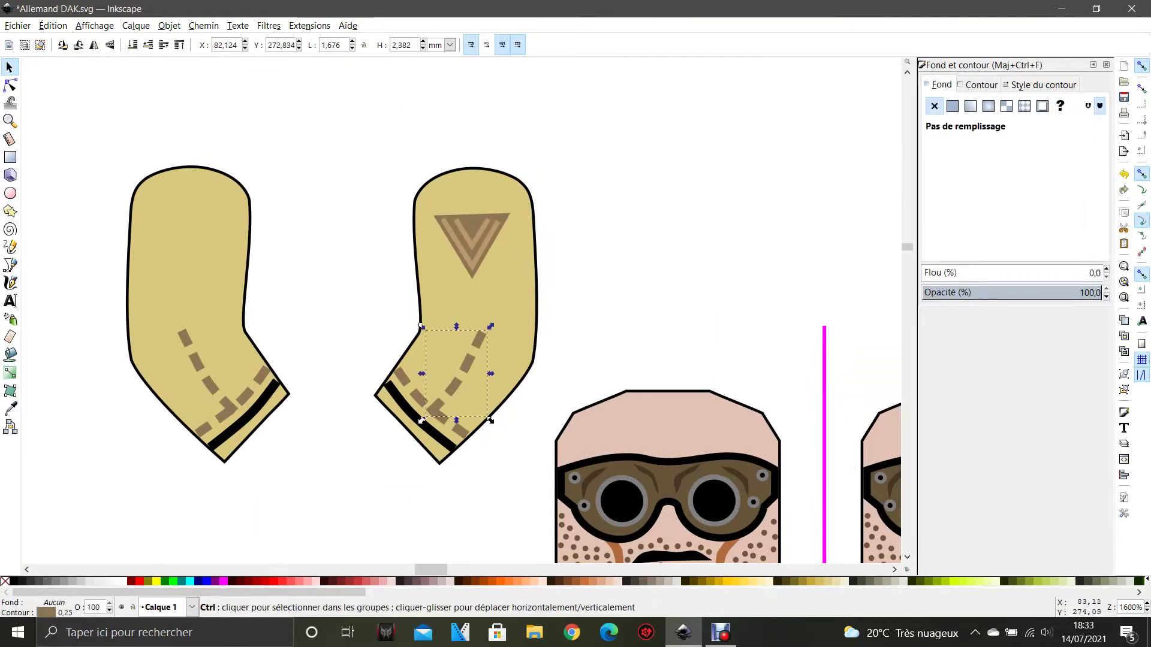
pyautogui.scroll(2, 462, 372)
pyautogui.press('n')
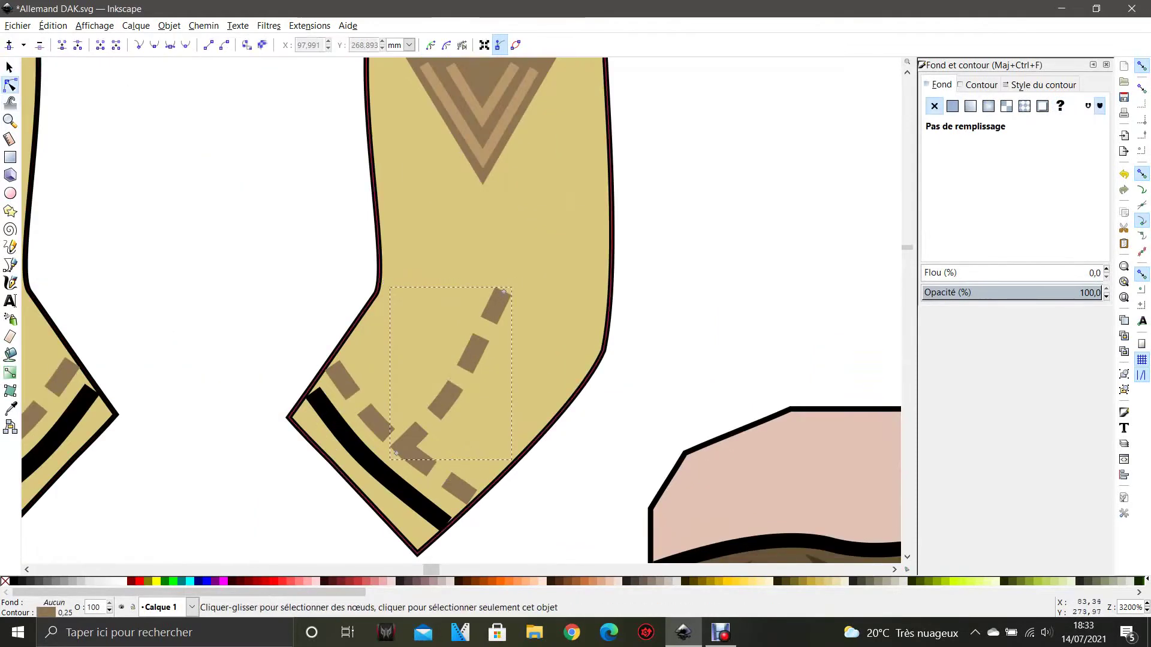
pyautogui.moveTo(509, 271); pyautogui.dragTo(500, 223)
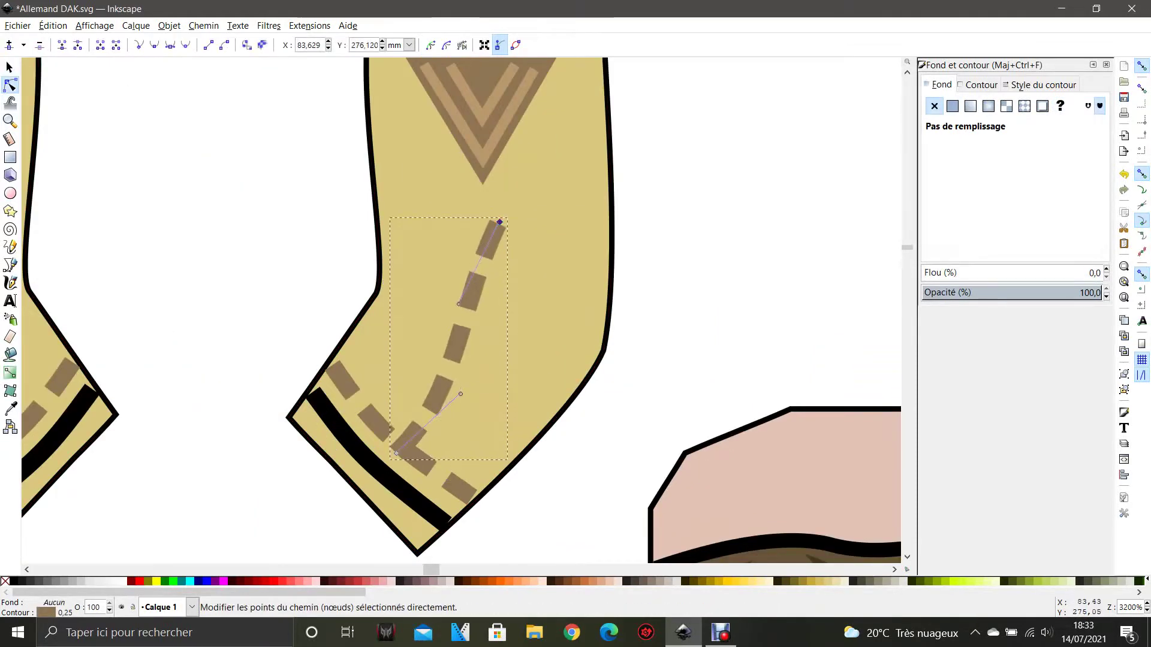
pyautogui.moveTo(469, 305)
pyautogui.mouseDown()
pyautogui.moveTo(525, 313)
pyautogui.moveTo(540, 281)
pyautogui.moveTo(513, 331)
pyautogui.moveTo(469, 269)
pyautogui.mouseUp()
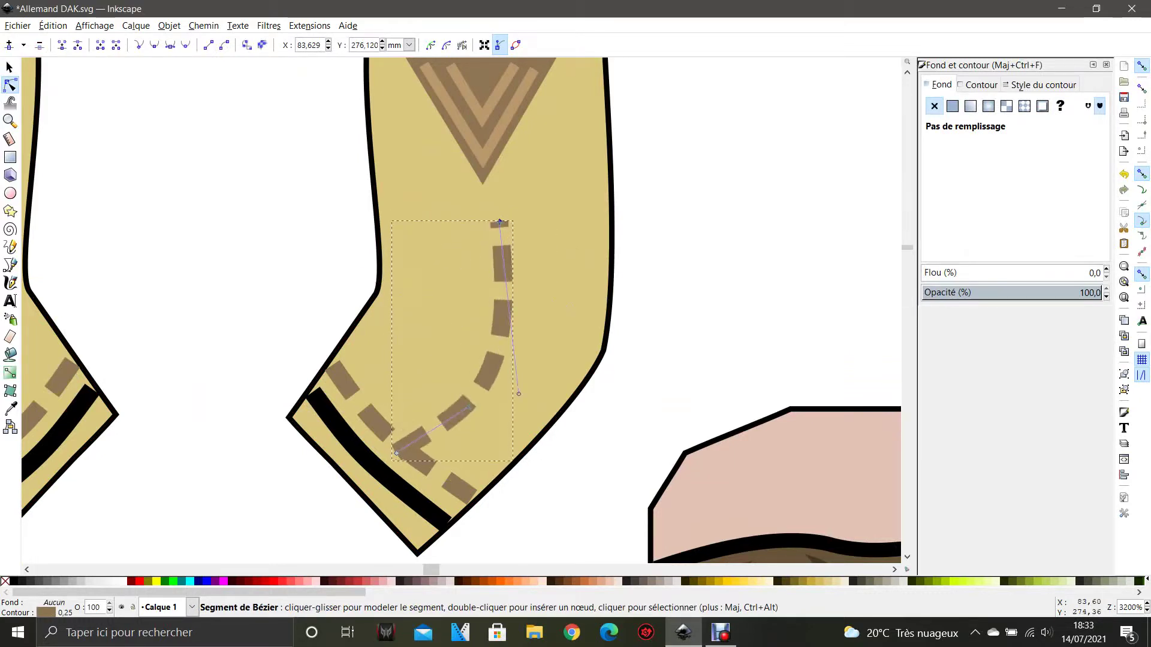
pyautogui.hotkey('ctrl', 'z')
pyautogui.hotkey('ctrl', 'z')
# Recolour the seam's stroke very dark brown with hue 0 and lightness 30.
pyautogui.click(981, 84)
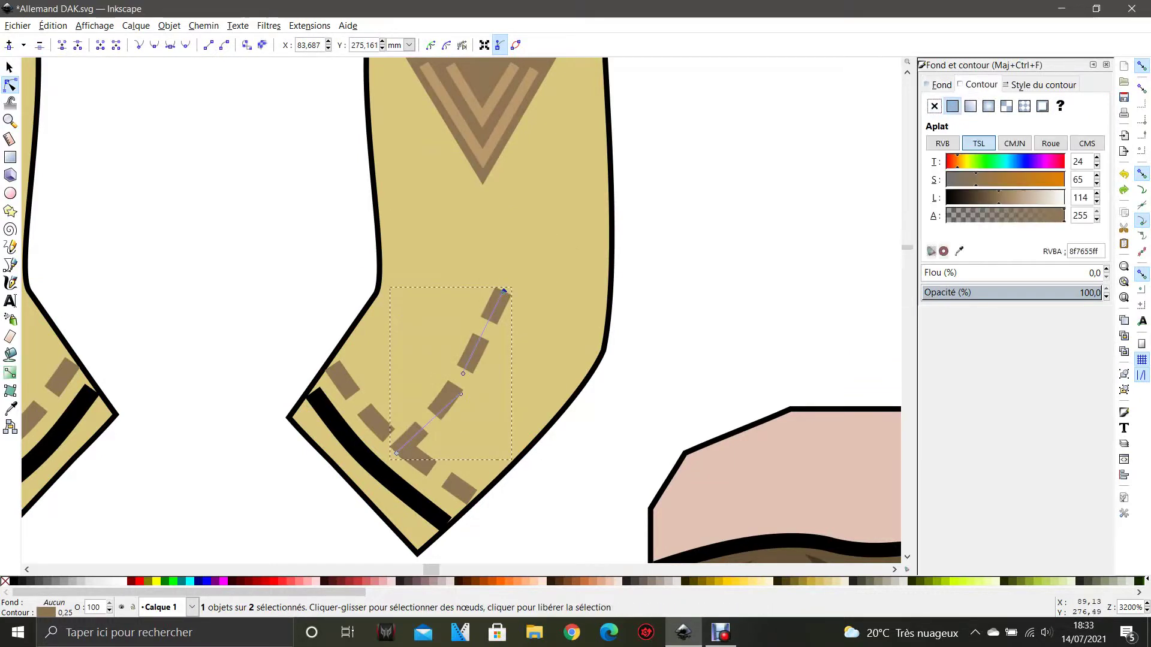
pyautogui.moveTo(957, 161); pyautogui.dragTo(1053, 161)
pyautogui.moveTo(998, 197); pyautogui.dragTo(960, 197)
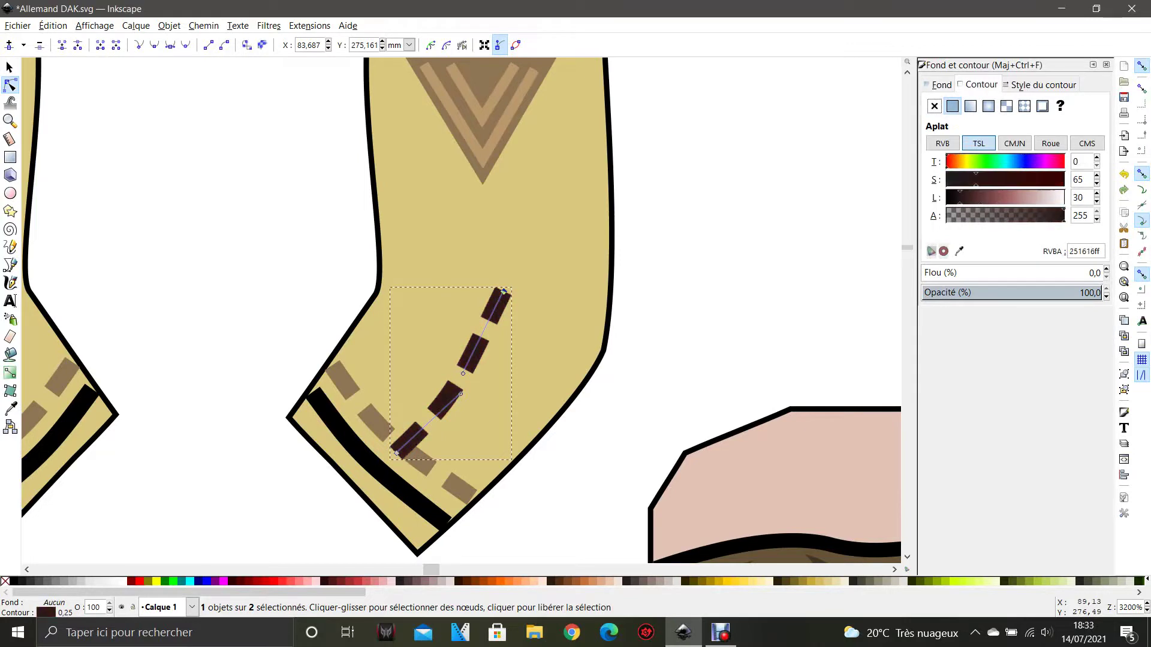
# Try a long-dash stroke pattern on the seam, and replace it with the finest evenly dotted pattern.
pyautogui.click(1042, 85)
pyautogui.click(1048, 125)
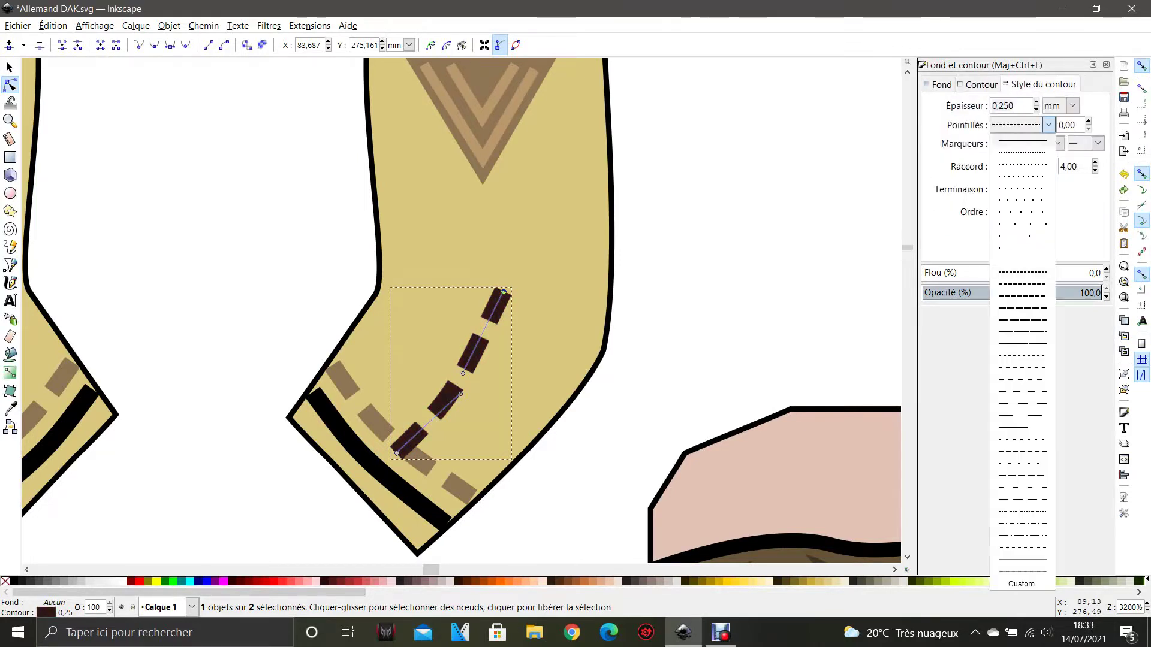
pyautogui.click(1022, 343)
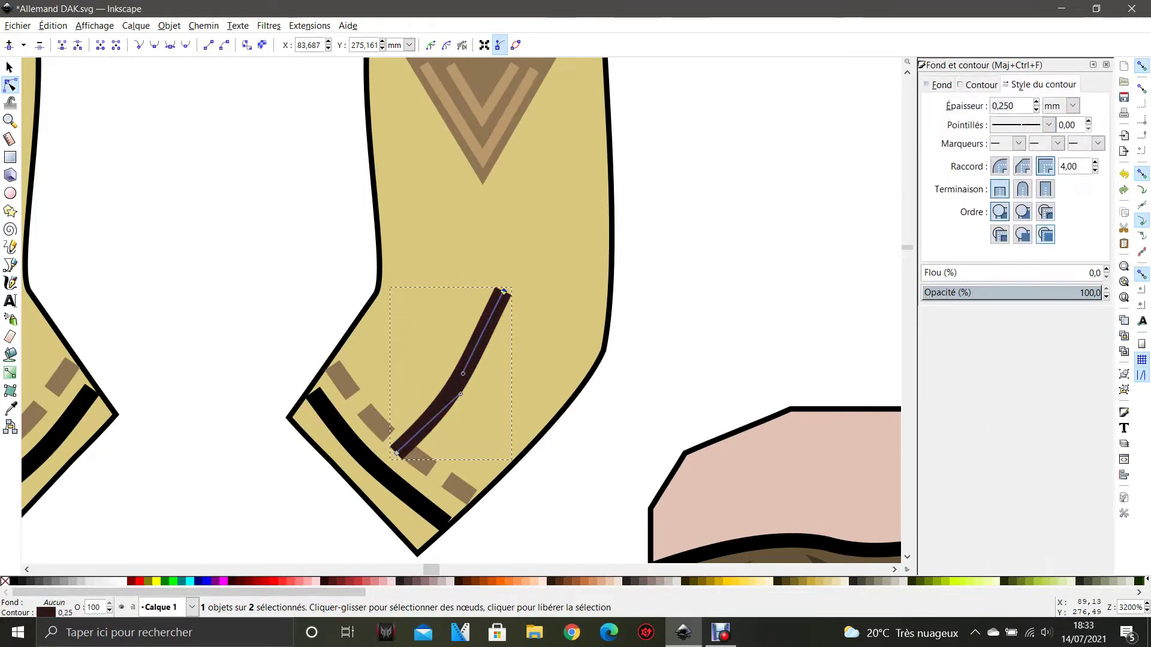
pyautogui.click(1048, 125)
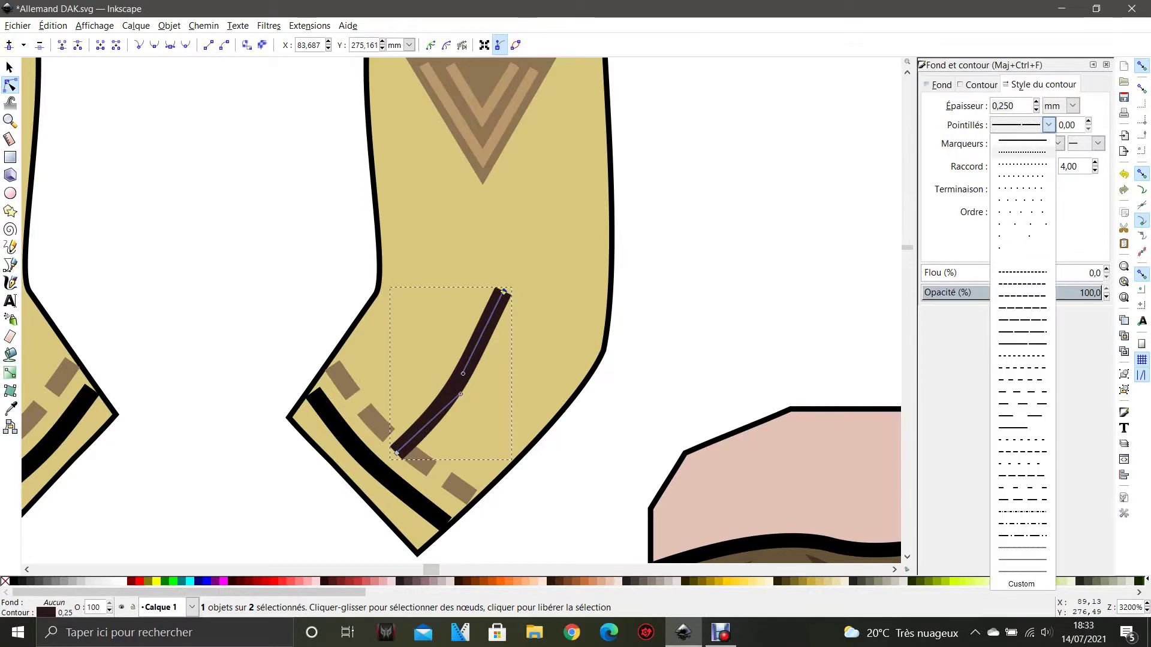
pyautogui.click(1023, 153)
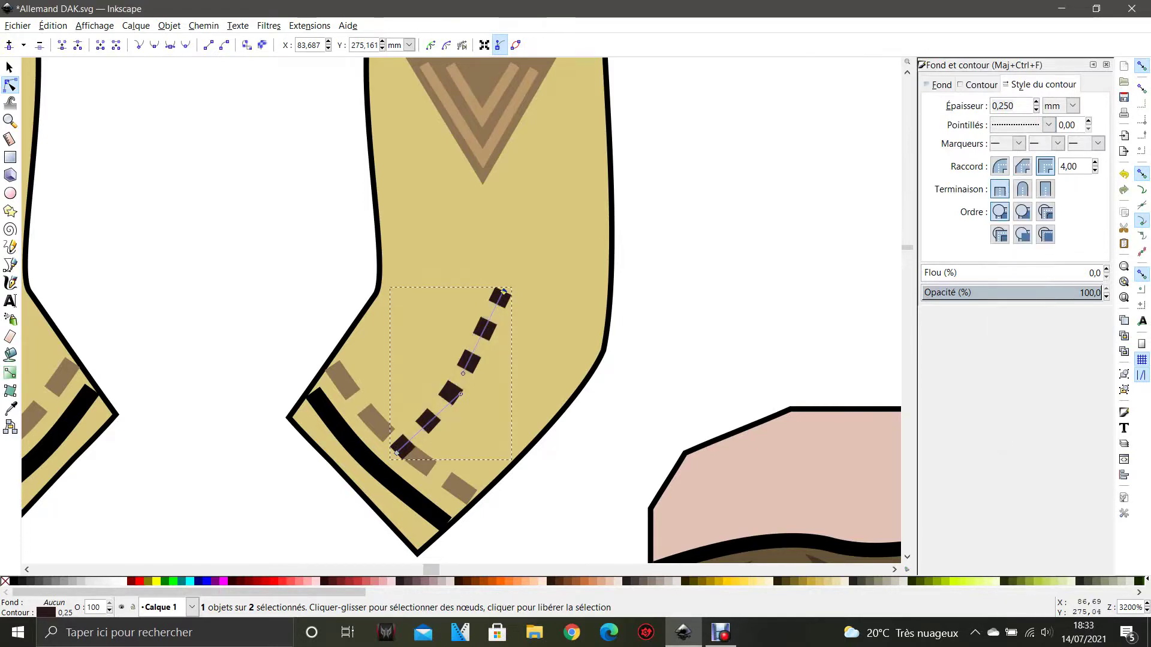
pyautogui.moveTo(721, 301); pyautogui.dragTo(802, 271)
# Match the dotted seam's stroke colour to the light brown dashes on the other sleeve by sampling them.
pyautogui.click(980, 85)
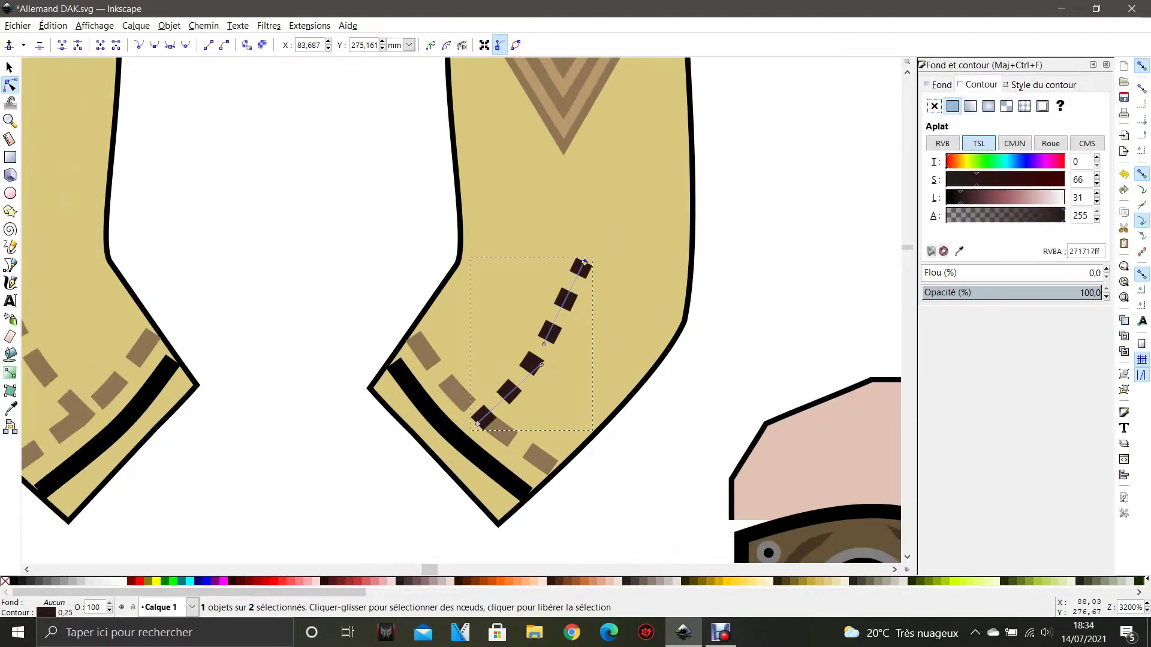
pyautogui.click(958, 251)
pyautogui.click(144, 348)
pyautogui.click(256, 375)
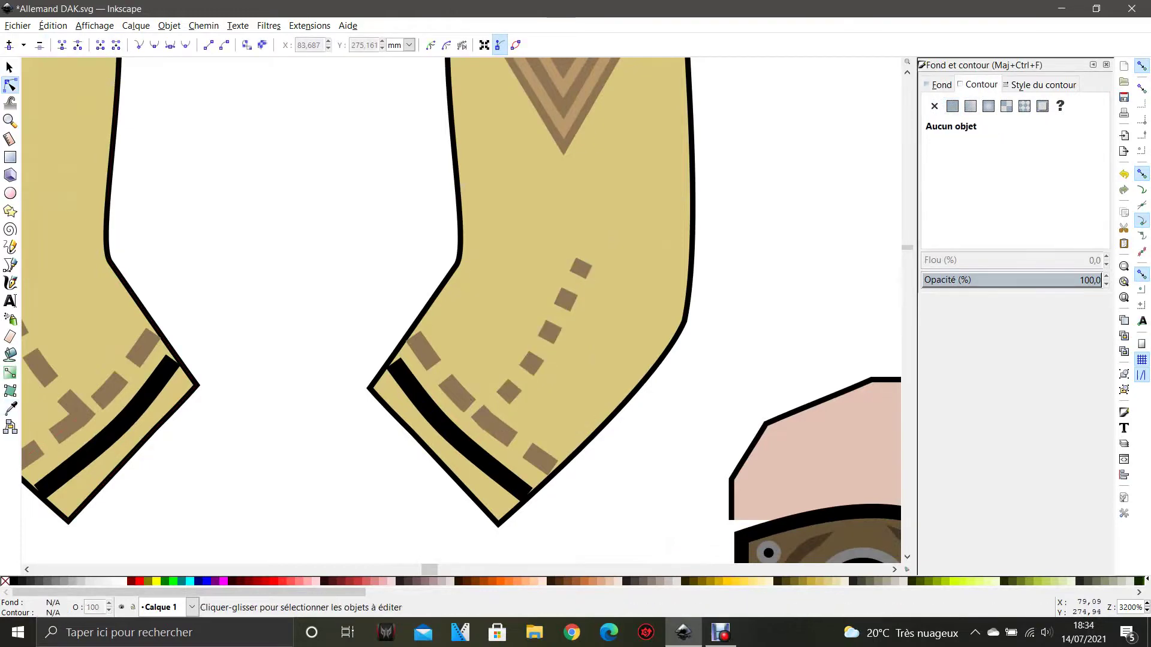
pyautogui.scroll(-1, 257, 375)
pyautogui.moveTo(256, 374); pyautogui.dragTo(401, 350)
pyautogui.click(608, 320)
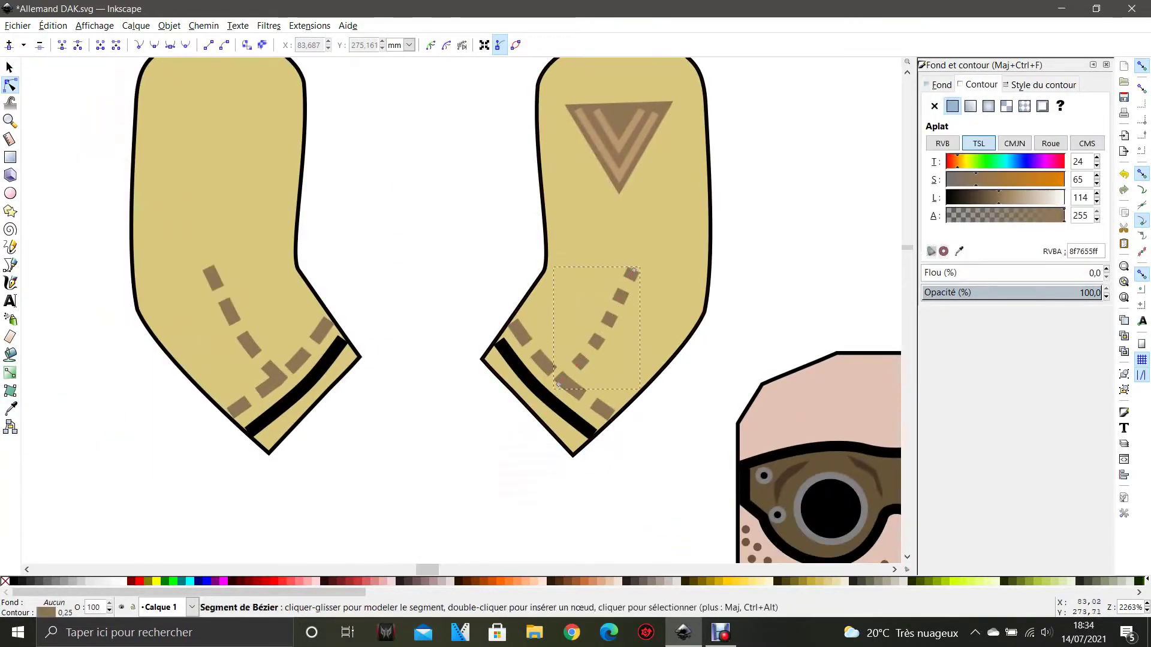
# Place the loose brown shoulder strap diagonally across the front torso, from the shoulder down to the opposite ammunition pouches.
pyautogui.moveTo(379, 492); pyautogui.dragTo(557, 302)
pyautogui.scroll(-2, 555, 304)
pyautogui.click(9, 67)
pyautogui.click(102, 336)
pyautogui.moveTo(99, 532); pyautogui.dragTo(542, 252)
pyautogui.scroll(-2, 542, 252)
pyautogui.scroll(-1, 542, 252)
pyautogui.moveTo(293, 228); pyautogui.dragTo(378, 245)
pyautogui.scroll(1, 378, 246)
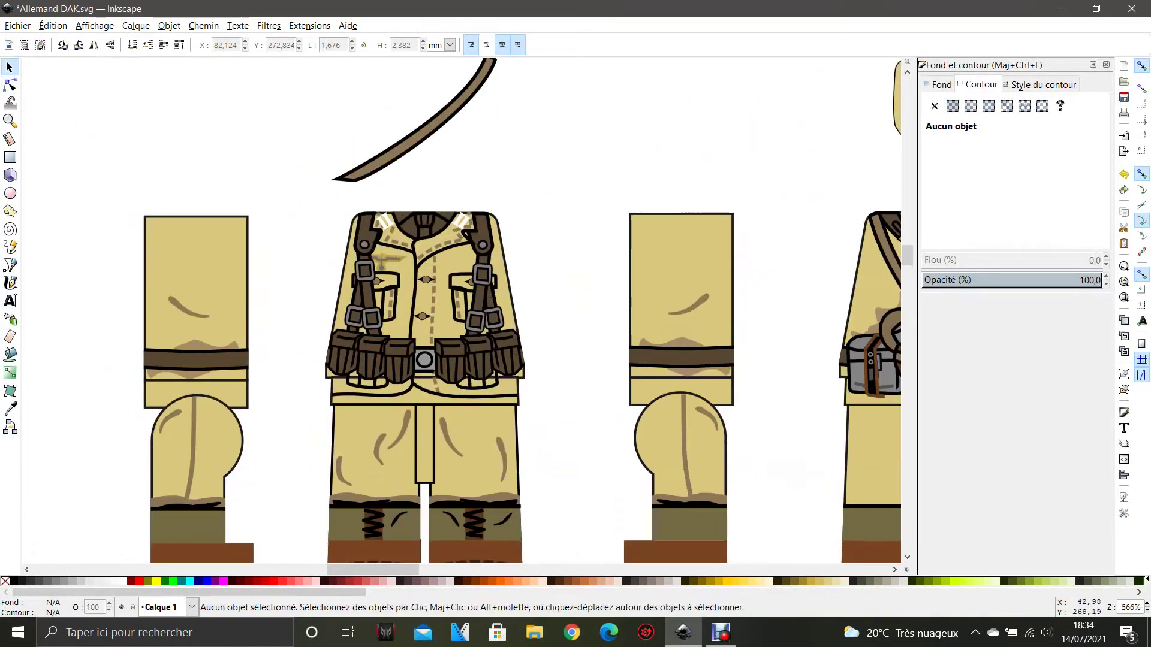
pyautogui.scroll(2, 422, 242)
pyautogui.press('+')
pyautogui.moveTo(396, 162); pyautogui.dragTo(396, 385)
pyautogui.scroll(3, 485, 274)
pyautogui.scroll(5, 586, 223)
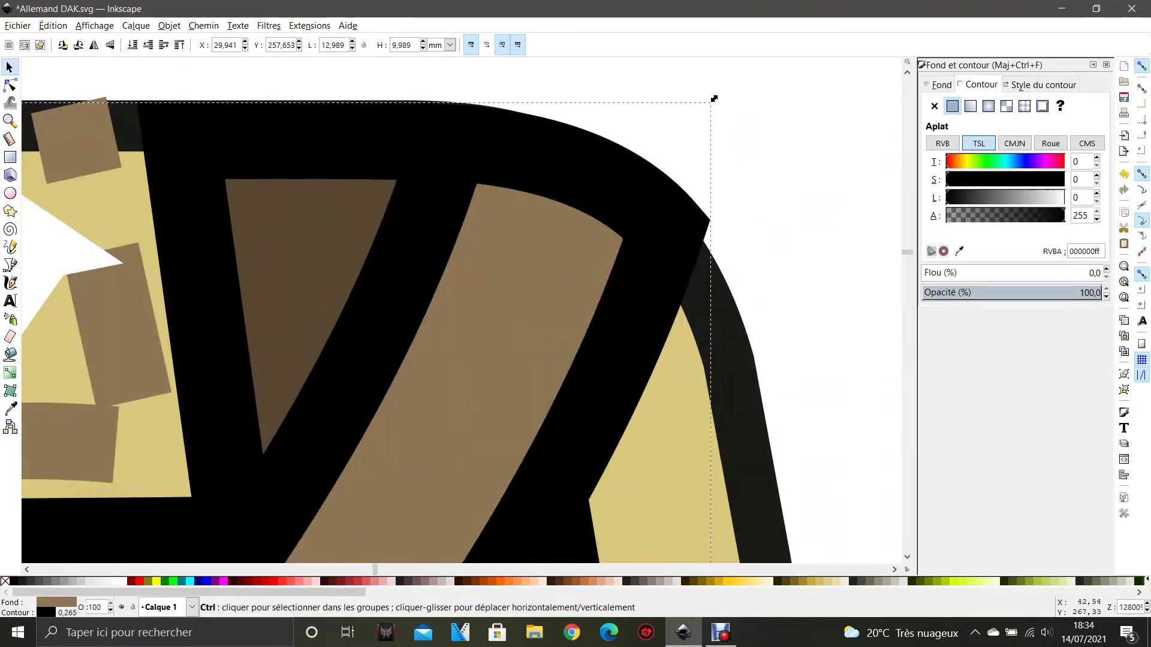
# Nudge the strap slightly inward to about X 29.837 mm so its upper end sits within the torso's rounded shoulder corner.
pyautogui.moveTo(623, 204); pyautogui.dragTo(593, 202)
pyautogui.scroll(-4, 564, 191)
pyautogui.scroll(-1, 466, 309)
pyautogui.moveTo(457, 363); pyautogui.dragTo(668, 123)
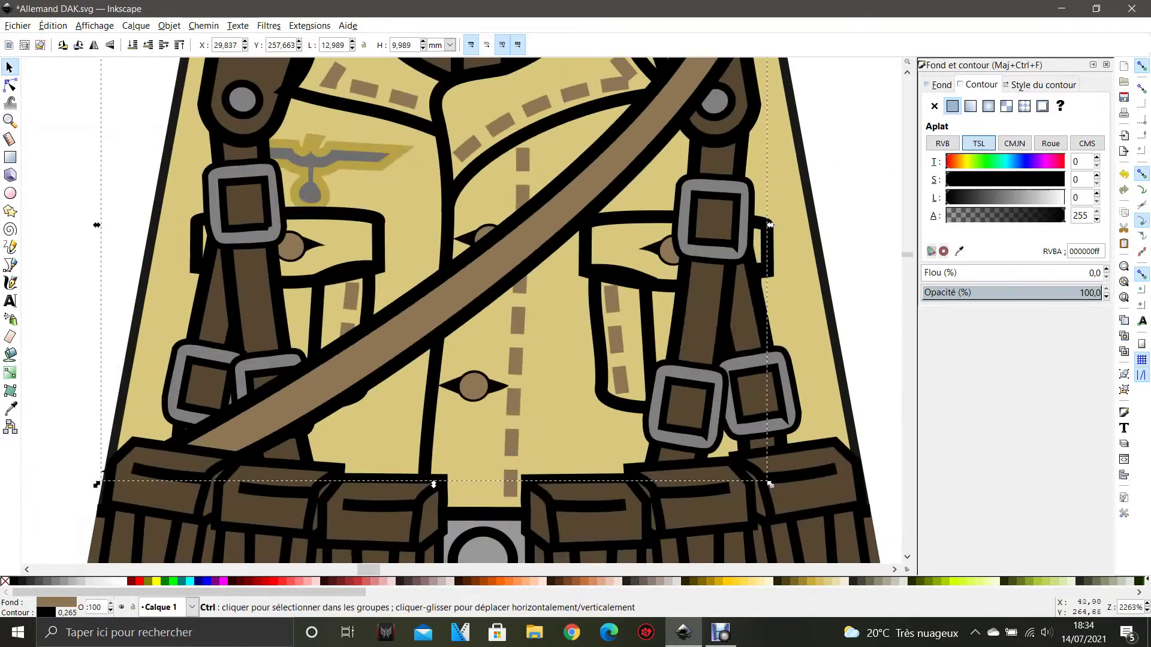
pyautogui.scroll(-2, 271, 400)
pyautogui.press('Escape')
# Move the eagle emblem clear of the torso and try enlarging it to about 5.08 by 1.94 mm.
pyautogui.moveTo(292, 312); pyautogui.dragTo(322, 293)
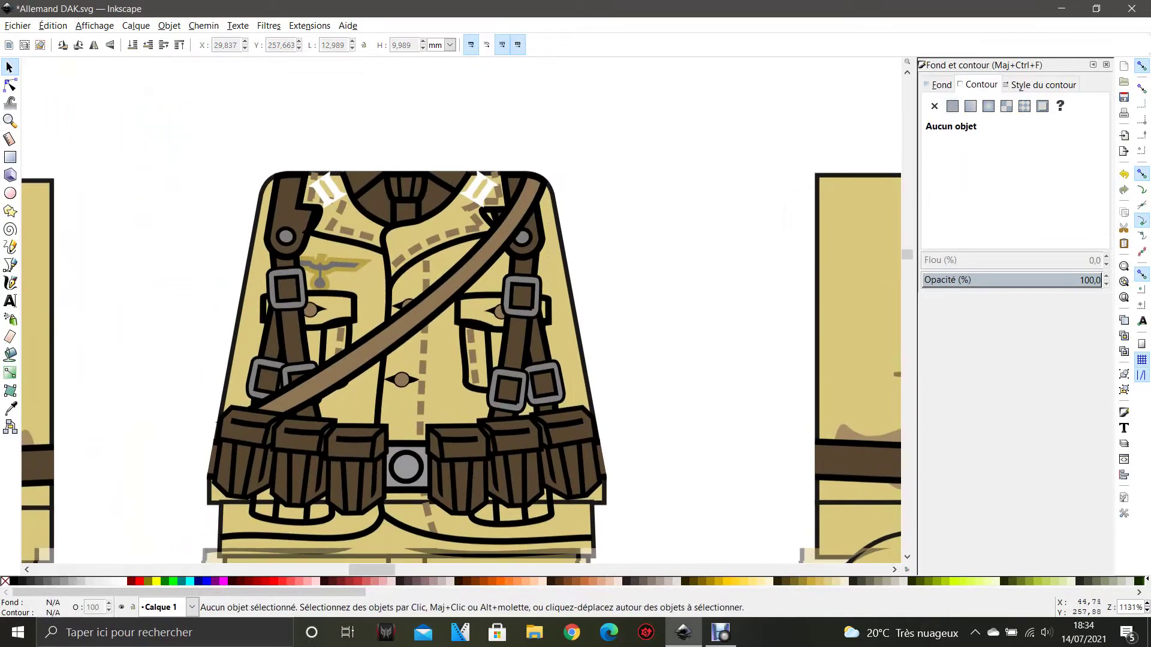
pyautogui.scroll(2, 322, 293)
pyautogui.click(318, 239)
pyautogui.scroll(-1, 318, 240)
pyautogui.moveTo(321, 246); pyautogui.dragTo(375, 221)
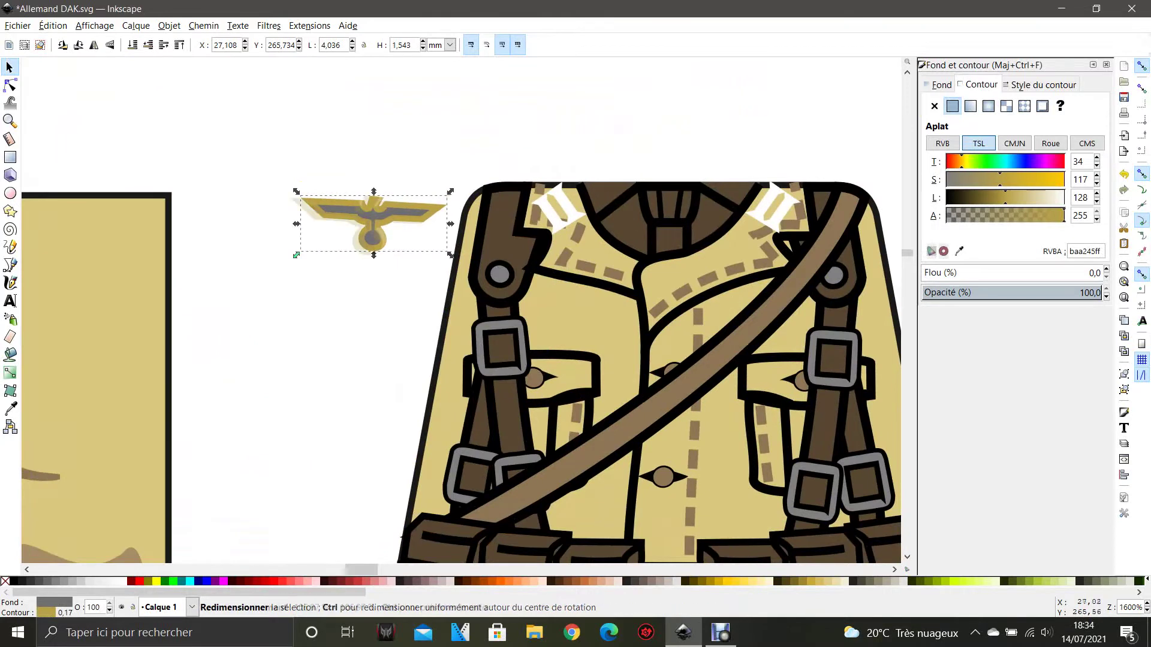
pyautogui.moveTo(298, 253); pyautogui.dragTo(160, 379)
pyautogui.moveTo(170, 310); pyautogui.dragTo(262, 267)
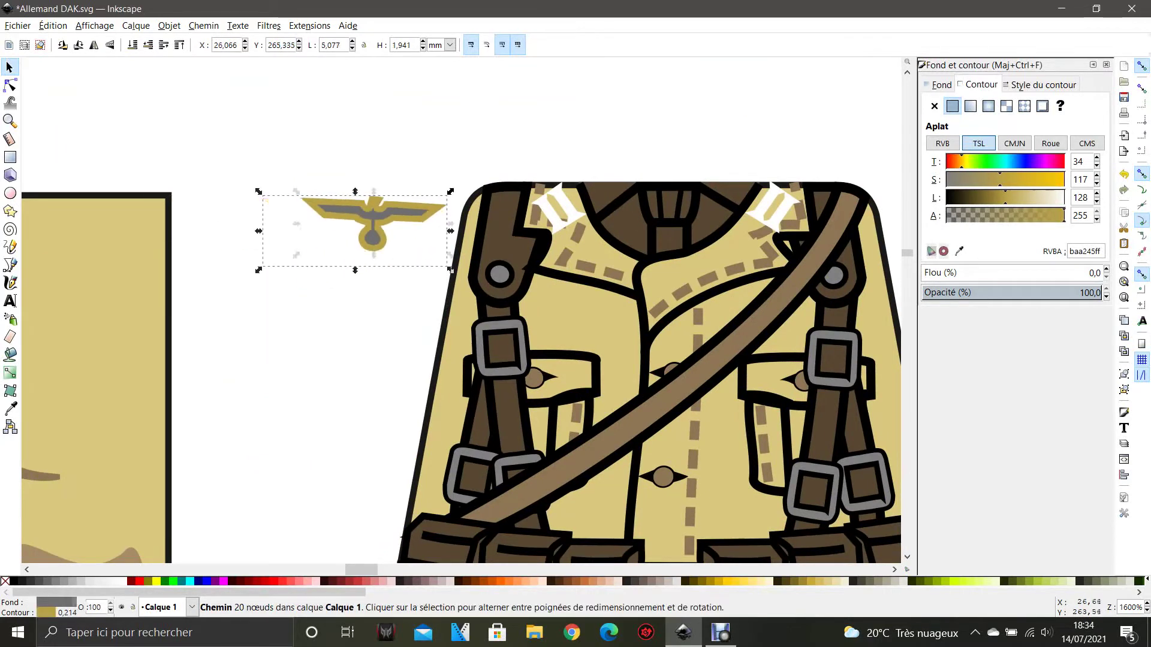
# Place the eagle emblem at its original size on the chest, just above the pocket and beside the suspender buckle.
pyautogui.moveTo(373, 222); pyautogui.dragTo(600, 360)
pyautogui.scroll(2, 553, 334)
pyautogui.scroll(-2, 578, 311)
pyautogui.press('Escape')
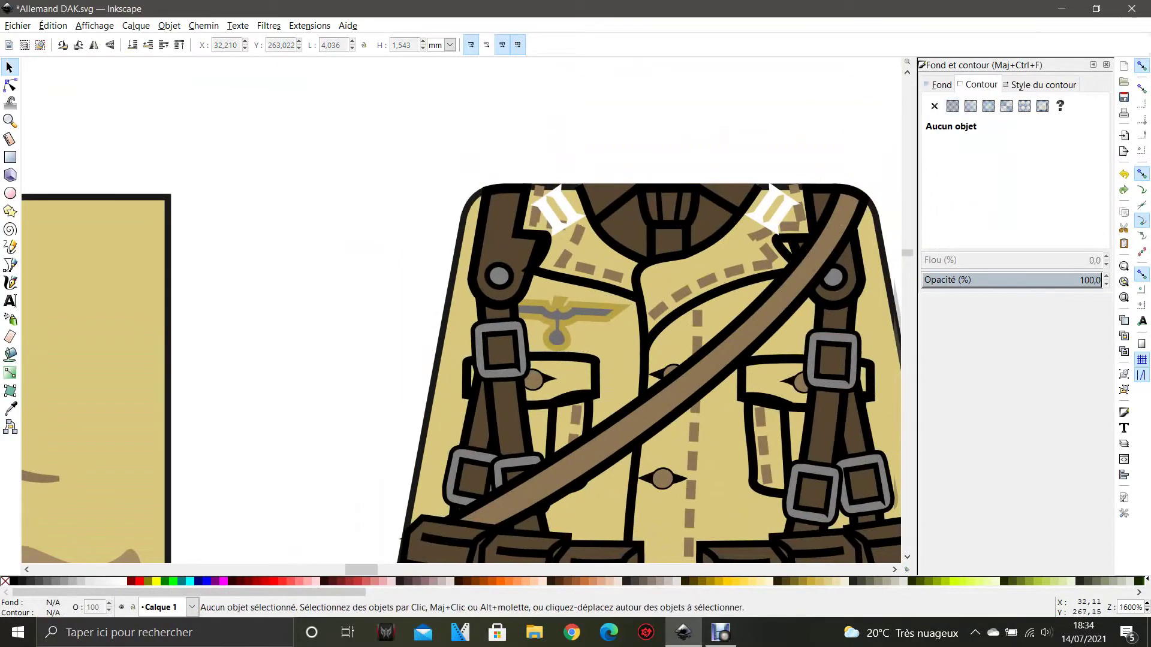
# Try moving one white bar of the collar insignia onto the suspender, and undo the move.
pyautogui.scroll(1, 838, 187)
pyautogui.click(435, 218)
pyautogui.moveTo(435, 218); pyautogui.dragTo(368, 258)
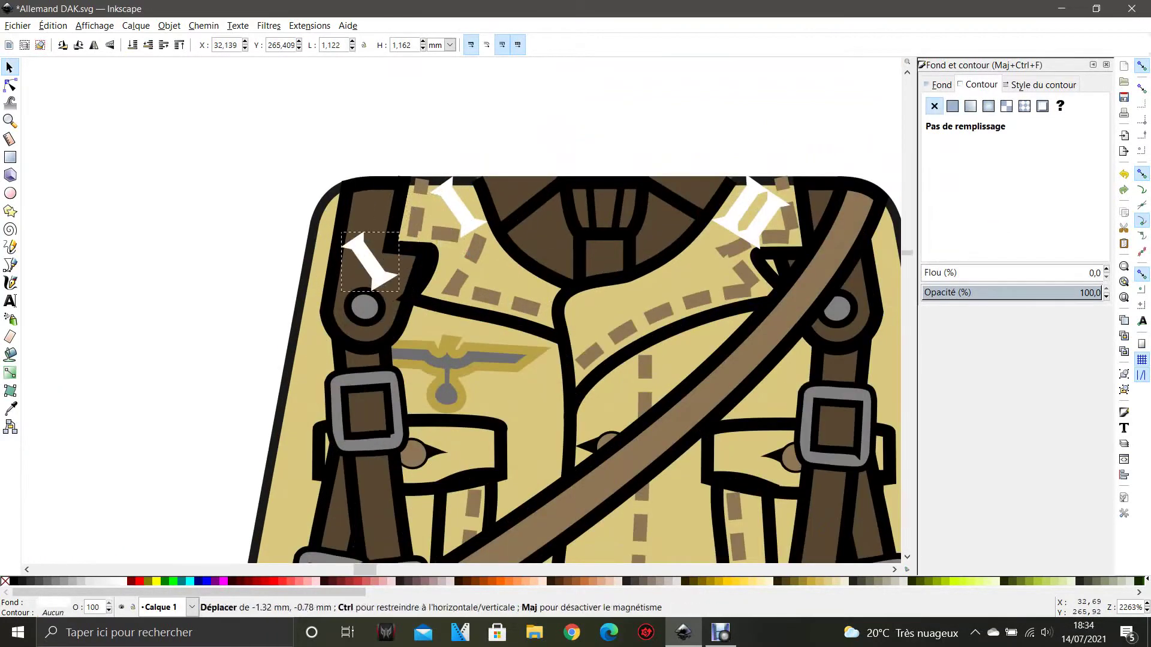
pyautogui.hotkey('ctrl', 'z')
pyautogui.press('Escape')
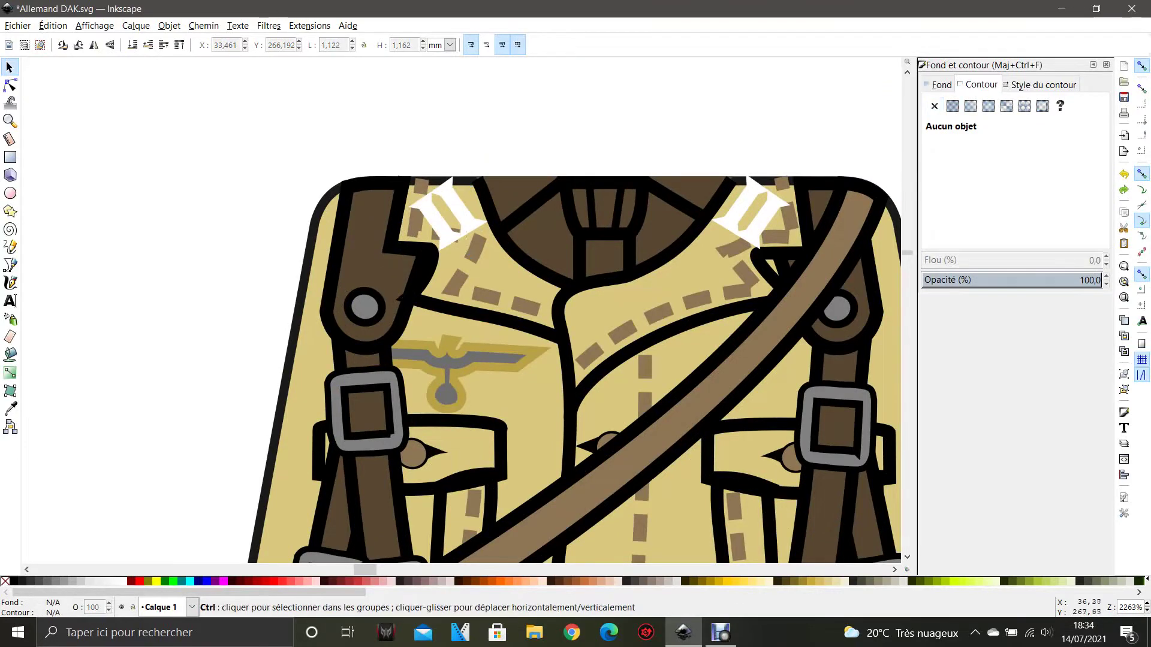
# Try a flat white fill on the middle ammunition pouch beneath the strap's shoulder side, and remove the pouch's fill.
pyautogui.scroll(-2, 558, 177)
pyautogui.moveTo(750, 355); pyautogui.dragTo(634, 271)
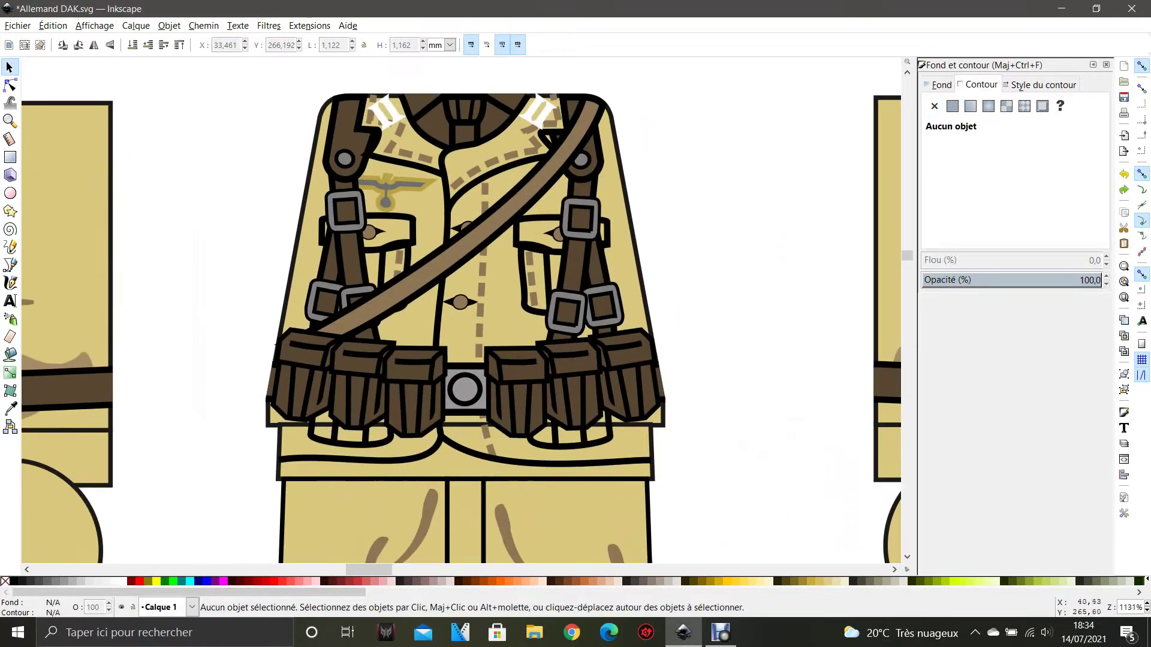
pyautogui.click(582, 363)
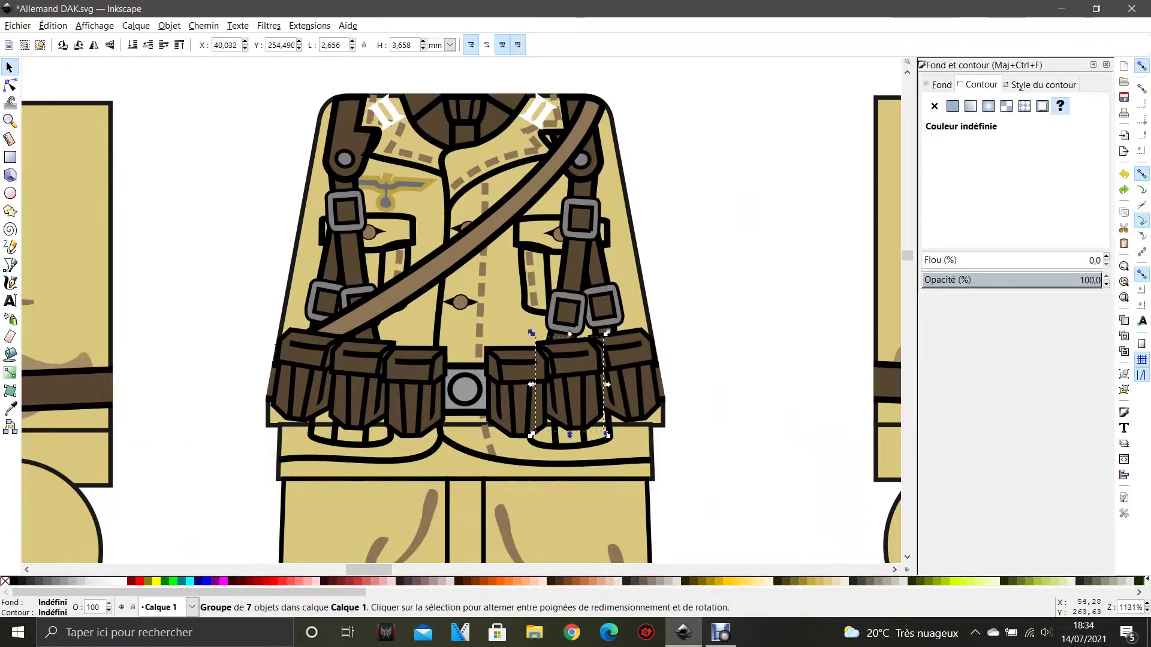
pyautogui.click(940, 85)
pyautogui.click(952, 105)
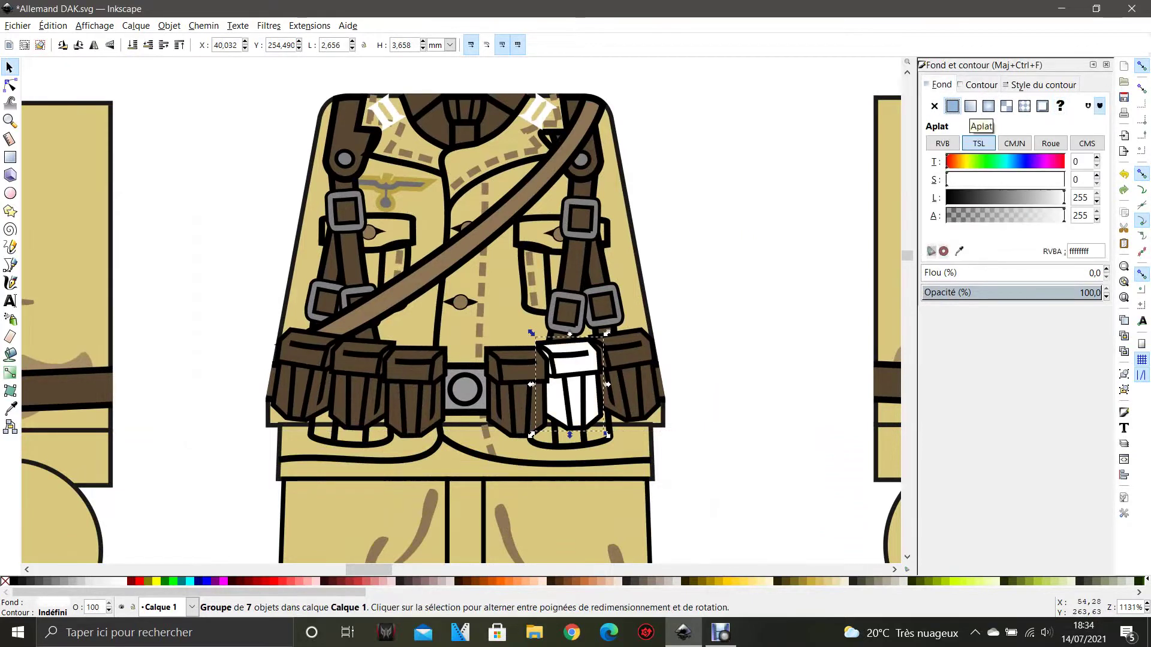
pyautogui.click(934, 106)
pyautogui.press('Escape')
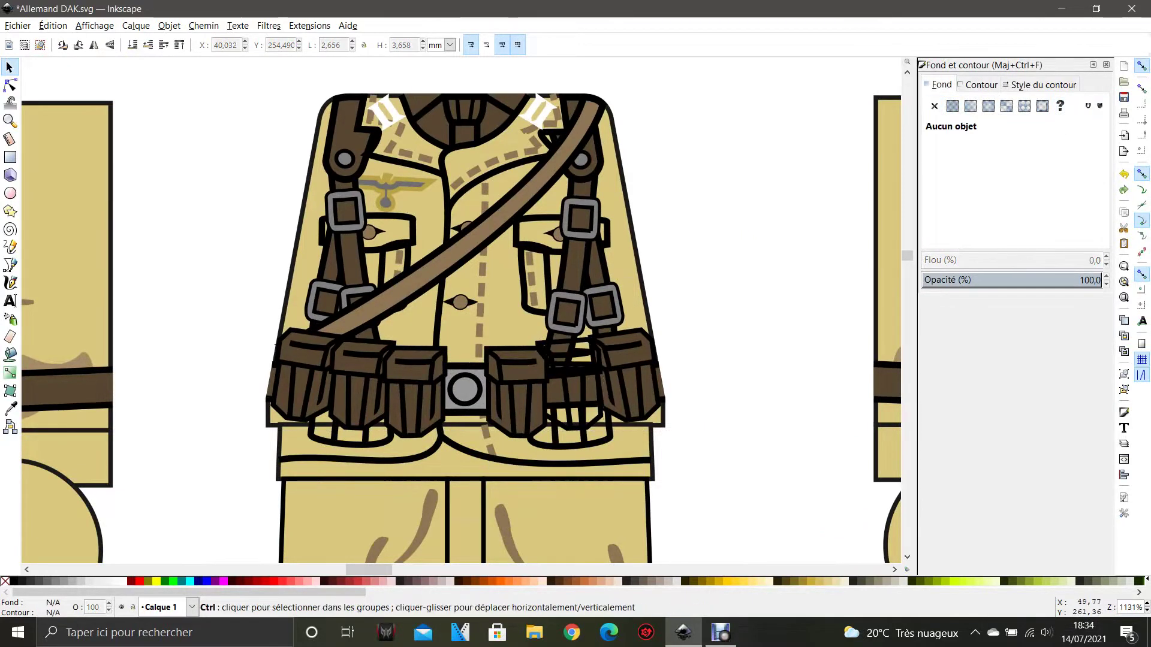
# Extend the lower end of the right-hand front boot's lace to the shoe and bend its last segment into a downward curve.
pyautogui.moveTo(776, 408); pyautogui.dragTo(735, 289)
pyautogui.scroll(-2, 737, 302)
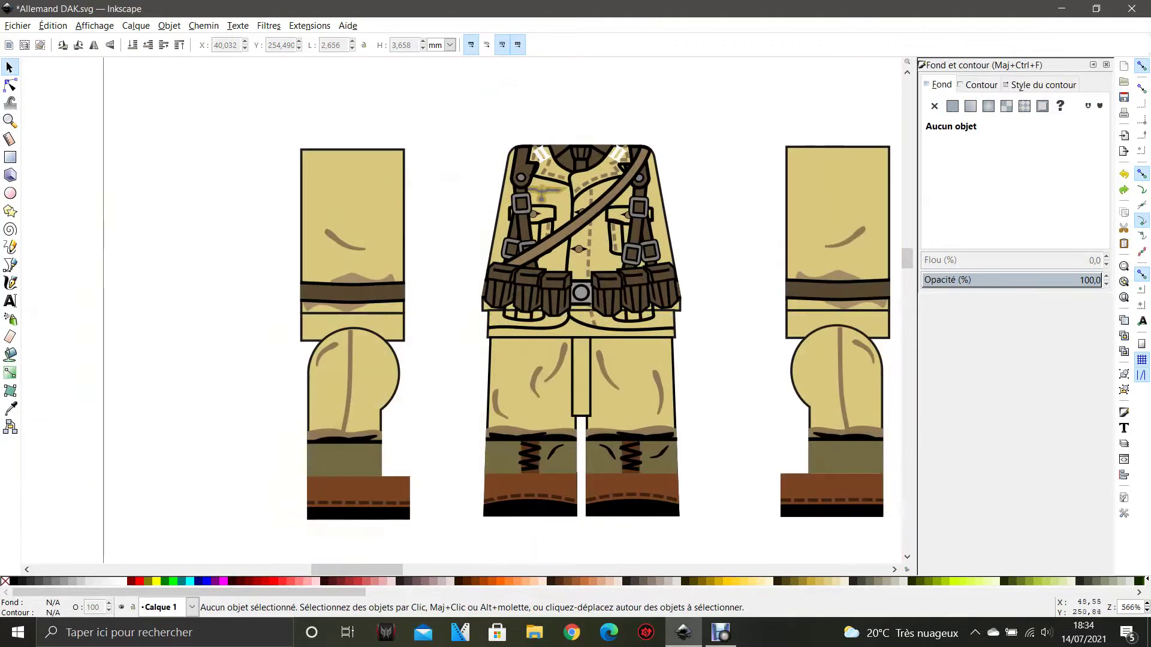
pyautogui.scroll(2, 663, 495)
pyautogui.moveTo(664, 501); pyautogui.dragTo(610, 439)
pyautogui.scroll(1, 610, 440)
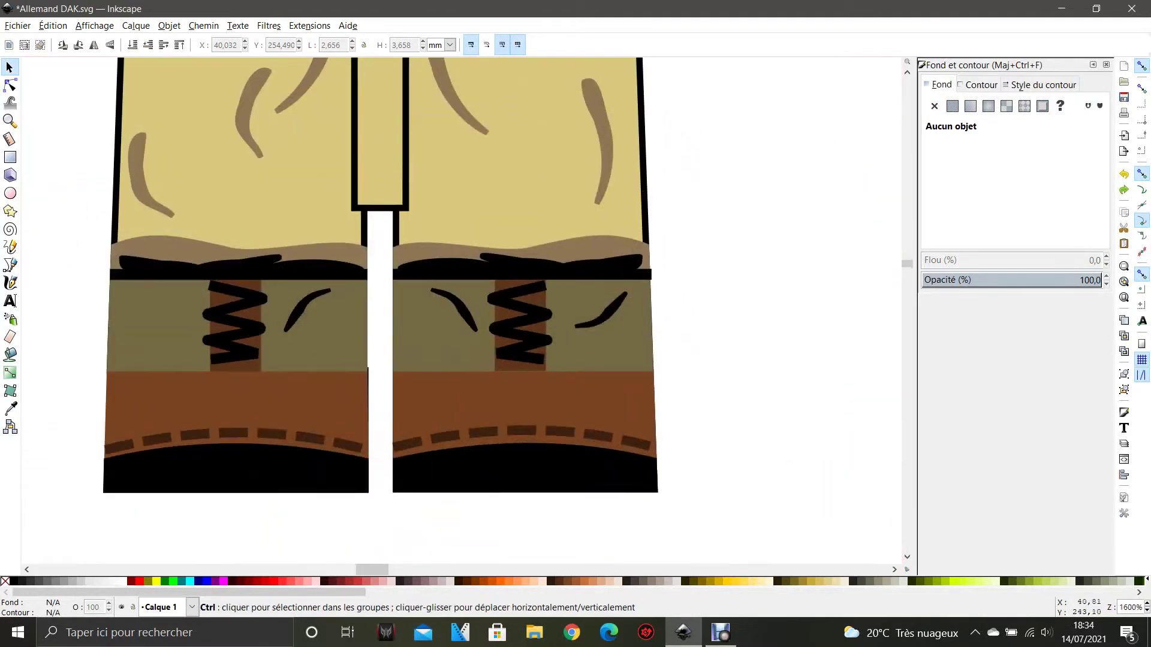
pyautogui.click(516, 331)
pyautogui.press('3')
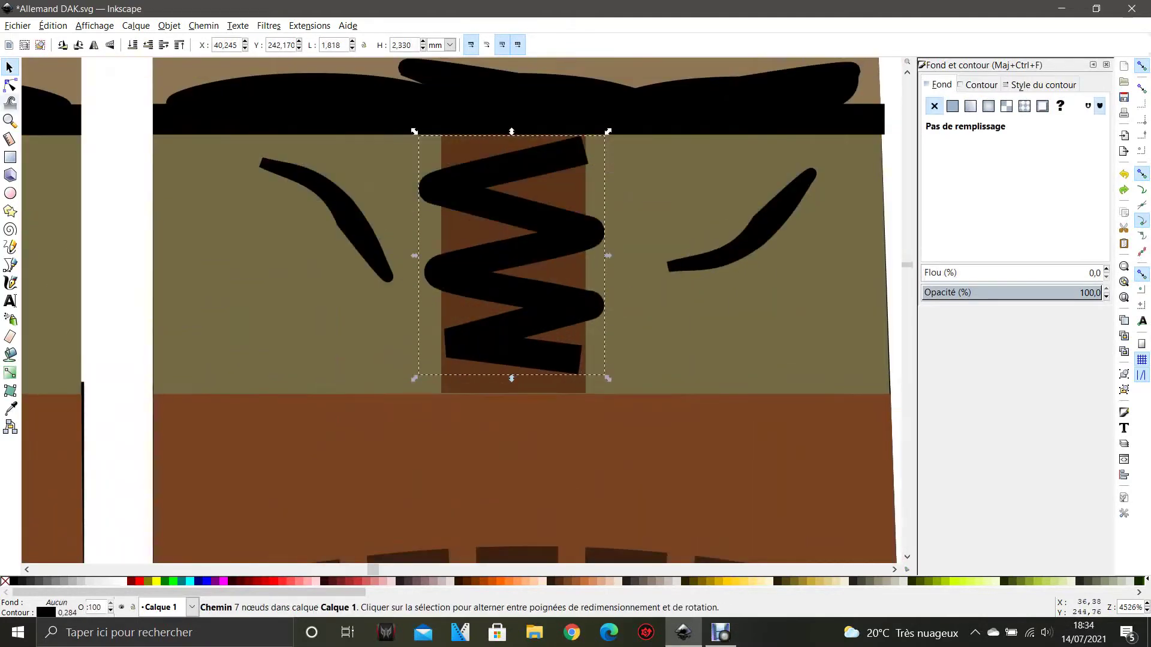
pyautogui.press('n')
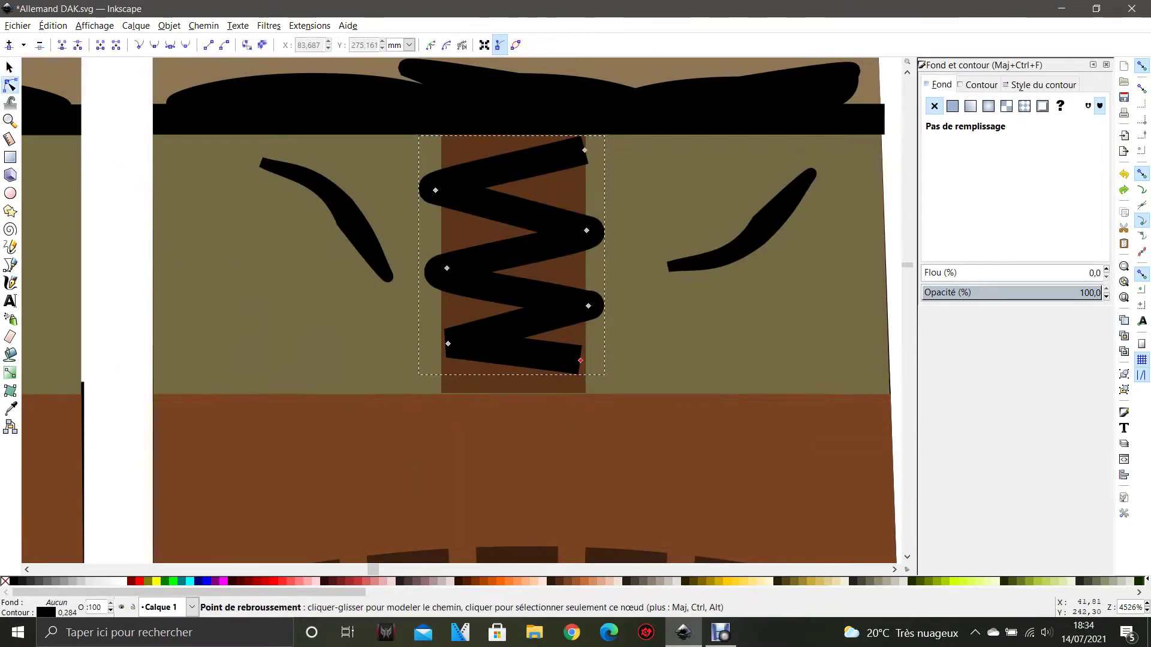
pyautogui.moveTo(580, 360); pyautogui.dragTo(586, 393)
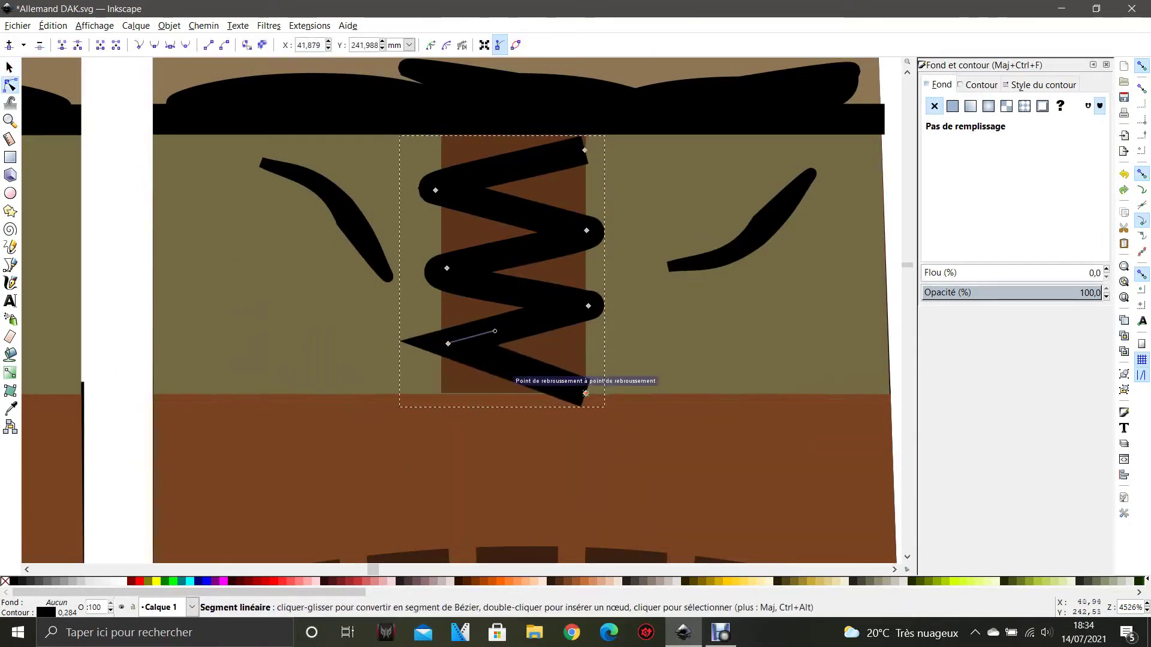
pyautogui.moveTo(517, 368); pyautogui.dragTo(500, 452)
pyautogui.scroll(-3, 628, 441)
pyautogui.click(792, 499)
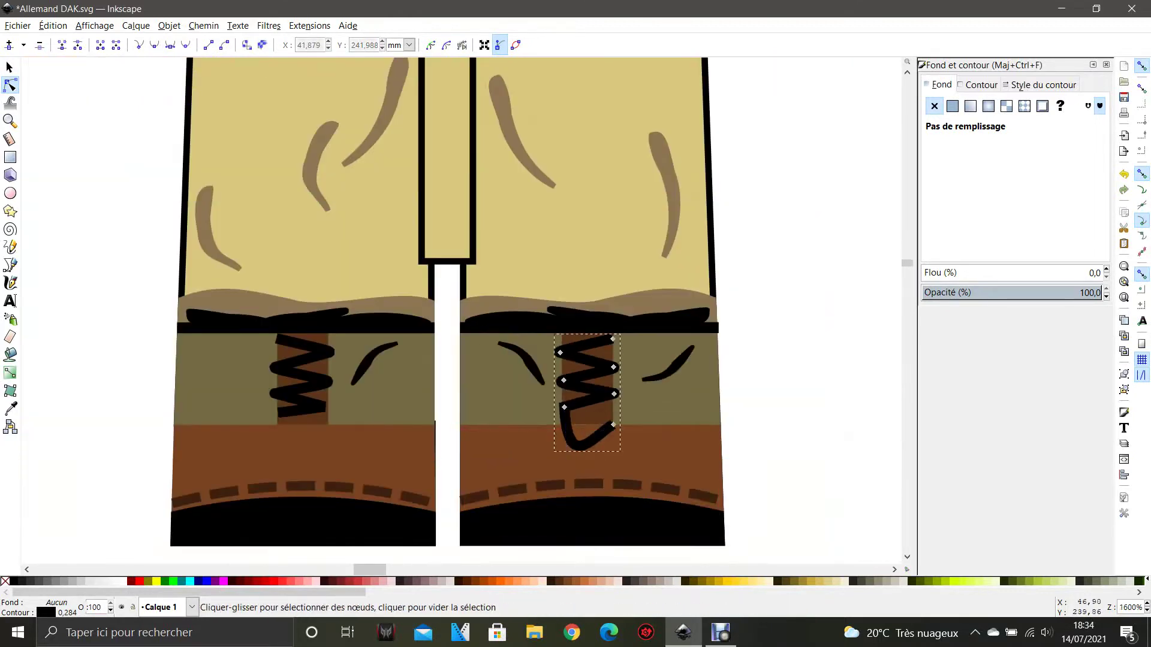
# Recolour the right-hand front boot's shoe part with an olive fill at hue 38, and darken its outline to lightness 28.
pyautogui.moveTo(792, 499); pyautogui.dragTo(731, 383)
pyautogui.click(10, 67)
pyautogui.click(443, 356)
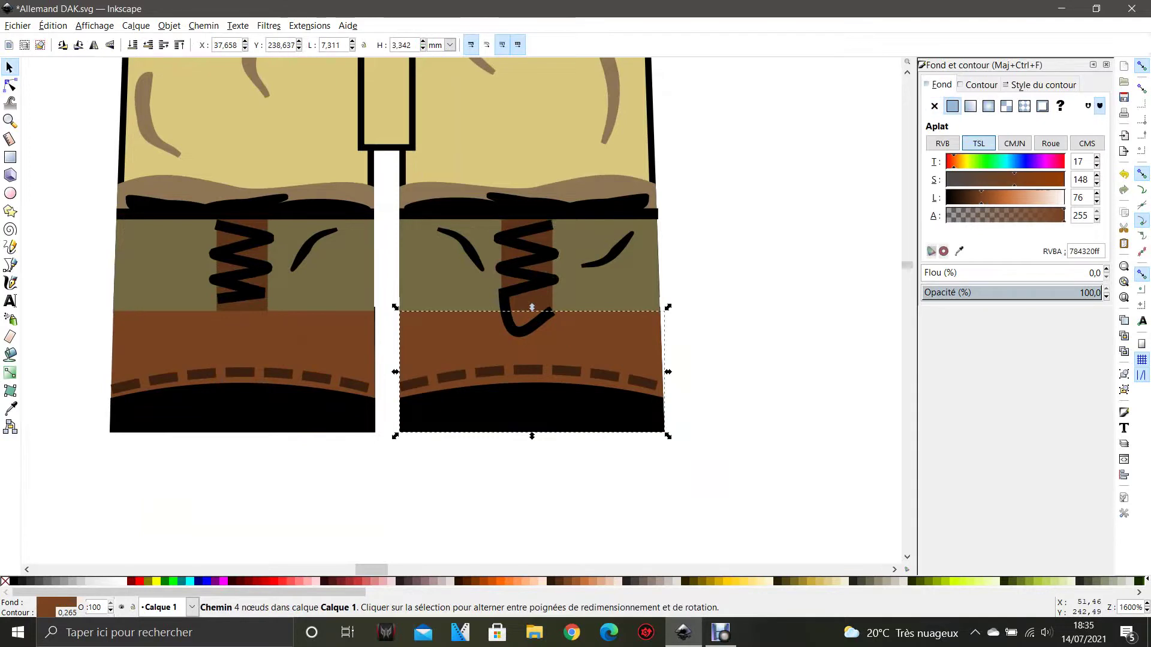
pyautogui.click(970, 161)
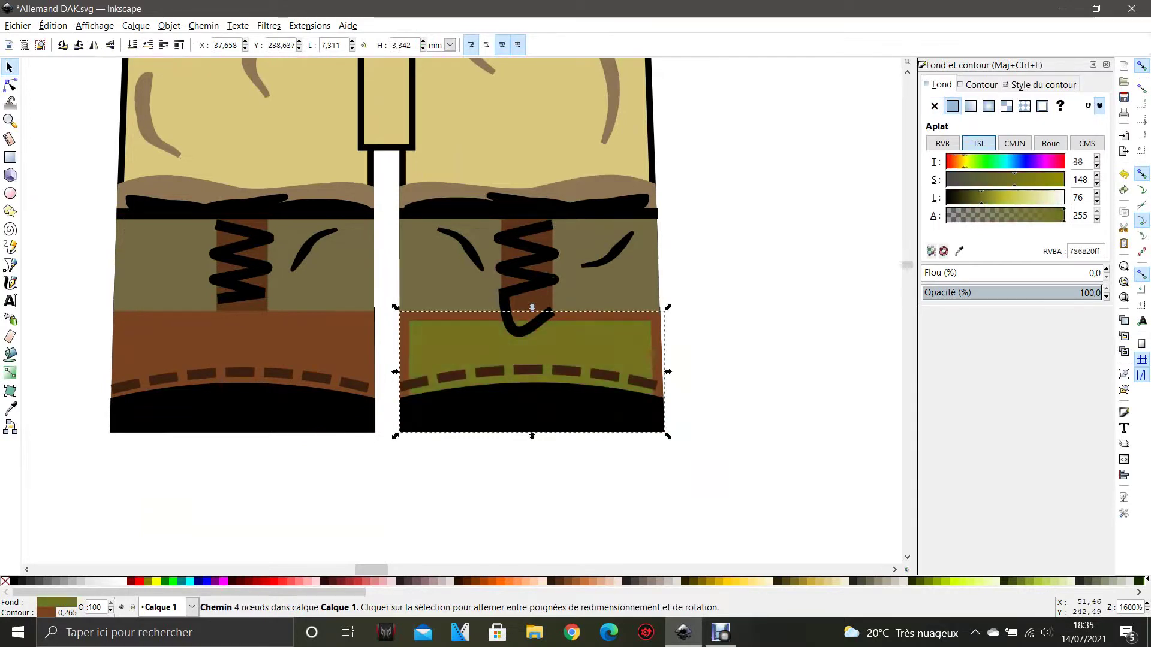
pyautogui.click(981, 84)
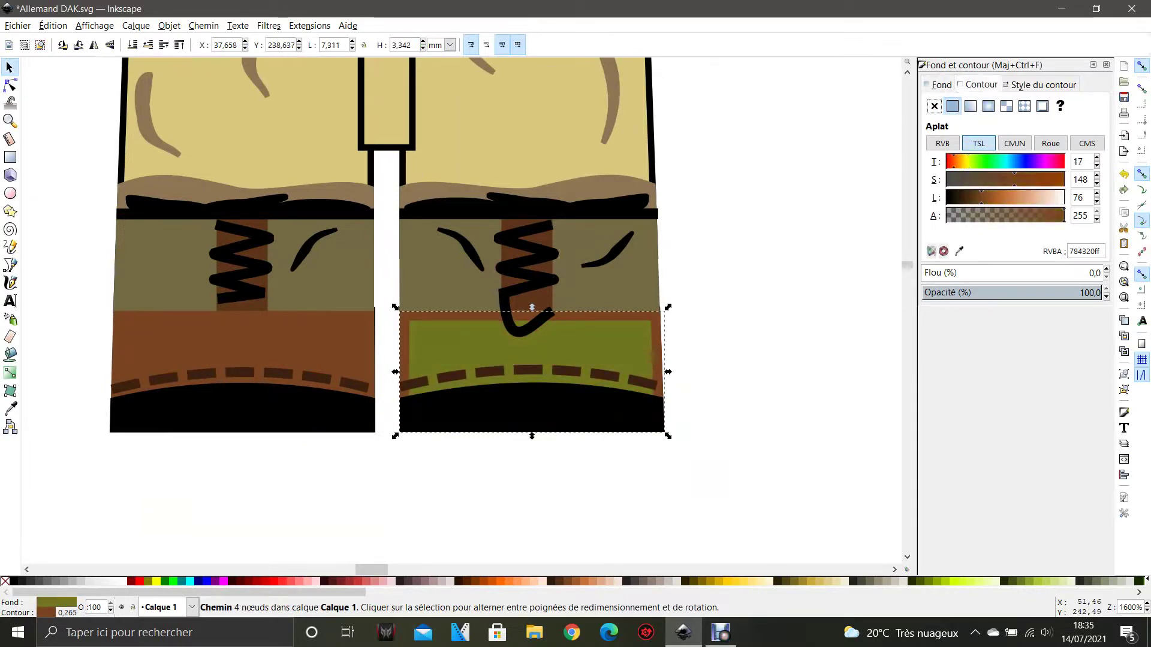
pyautogui.moveTo(981, 197); pyautogui.dragTo(963, 197)
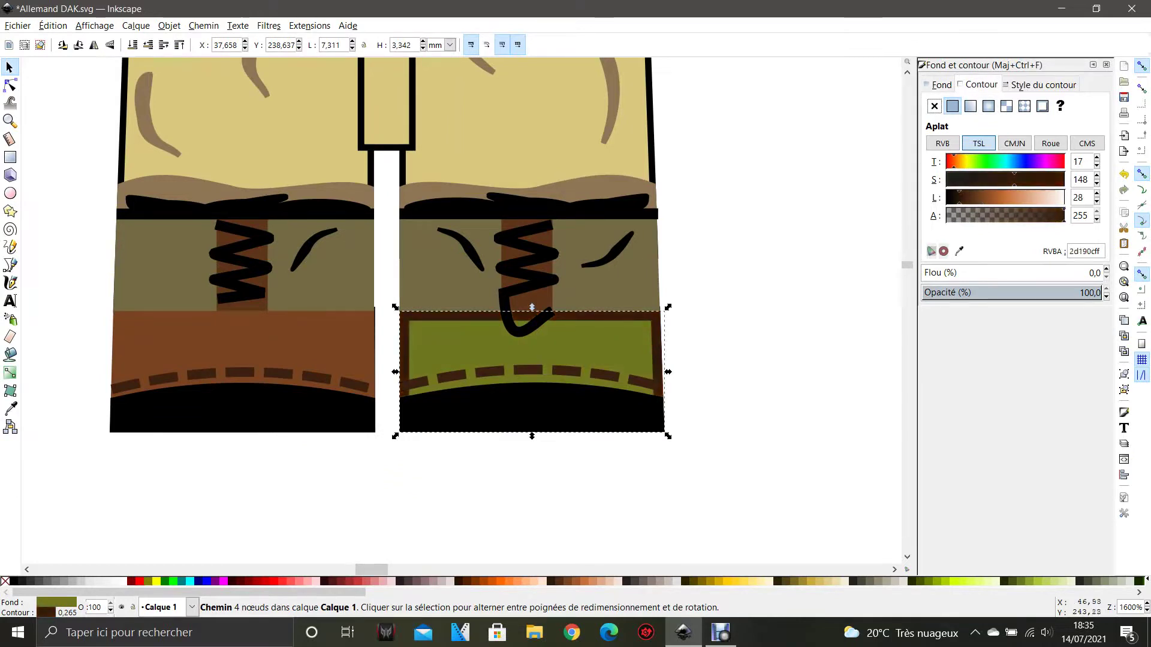
pyautogui.click(717, 329)
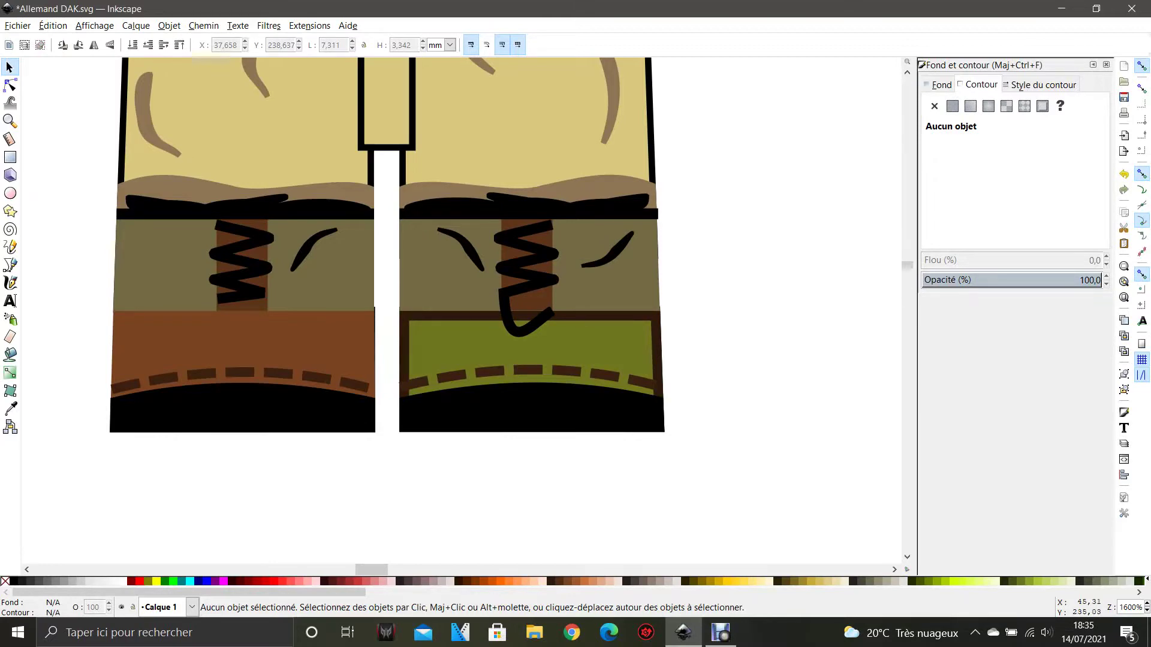
# Move the three right-hand ammunition pouches together off the front torso's belt to the blank area beside the torso.
pyautogui.scroll(-3, 474, 557)
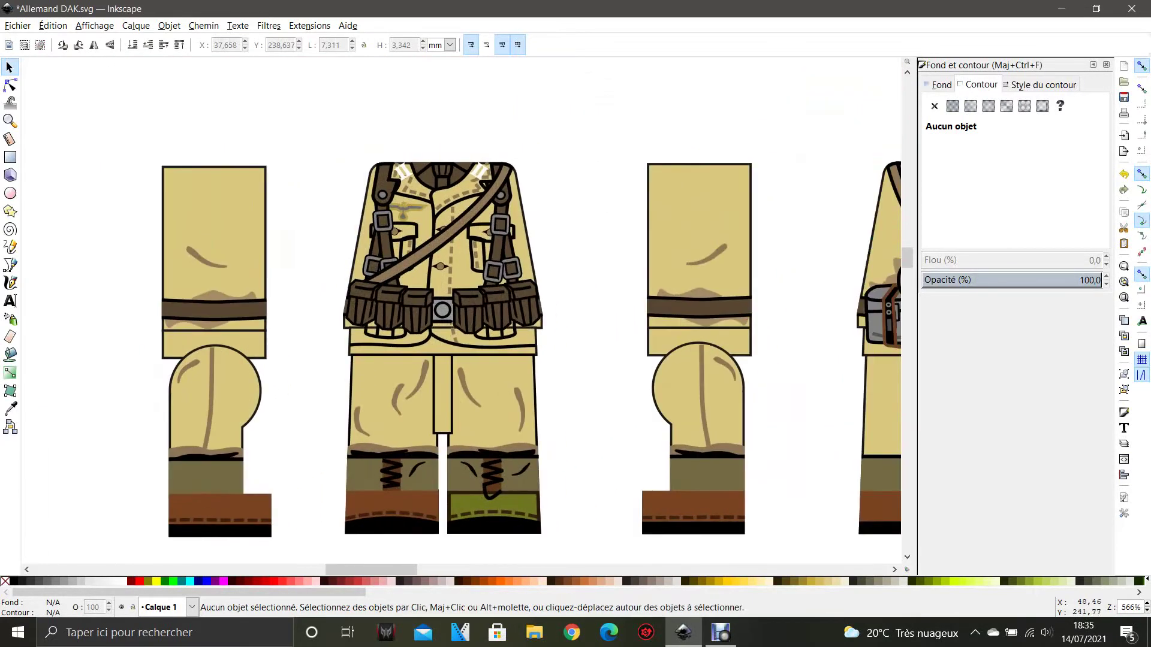
pyautogui.scroll(3, 394, 301)
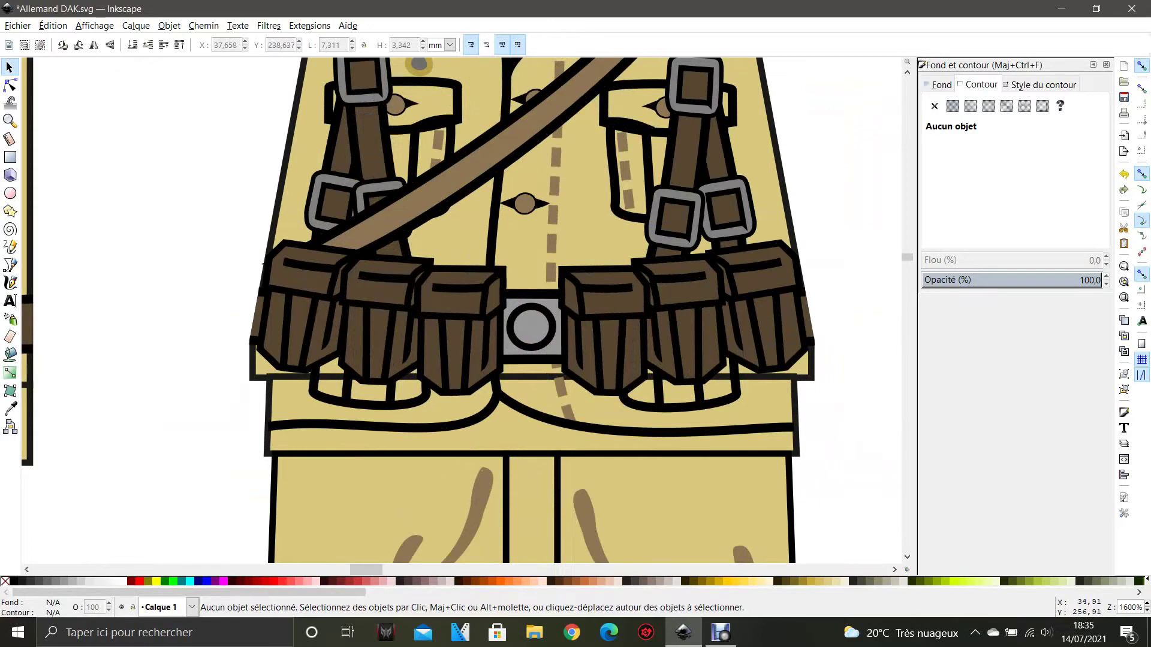
pyautogui.moveTo(558, 332); pyautogui.dragTo(400, 374)
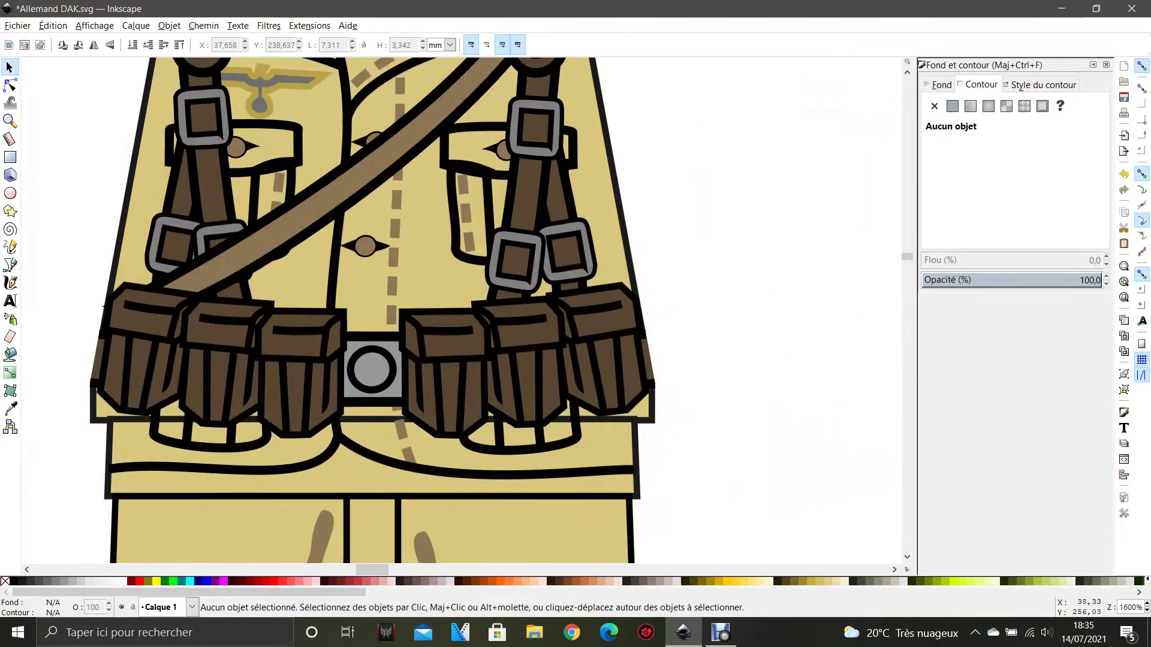
pyautogui.scroll(-1, 435, 368)
pyautogui.click(444, 371)
pyautogui.keyDown('shift'); pyautogui.click(498, 349); pyautogui.keyUp('shift')
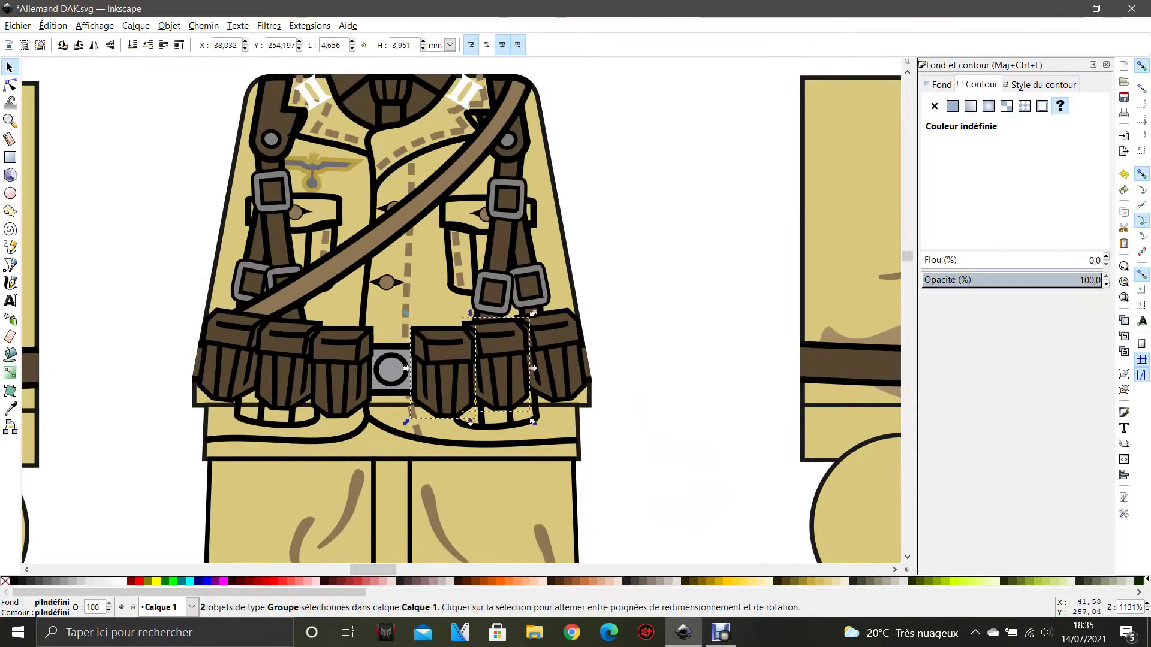
pyautogui.keyDown('shift'); pyautogui.click(555, 354); pyautogui.keyUp('shift')
pyautogui.moveTo(493, 355); pyautogui.dragTo(704, 275)
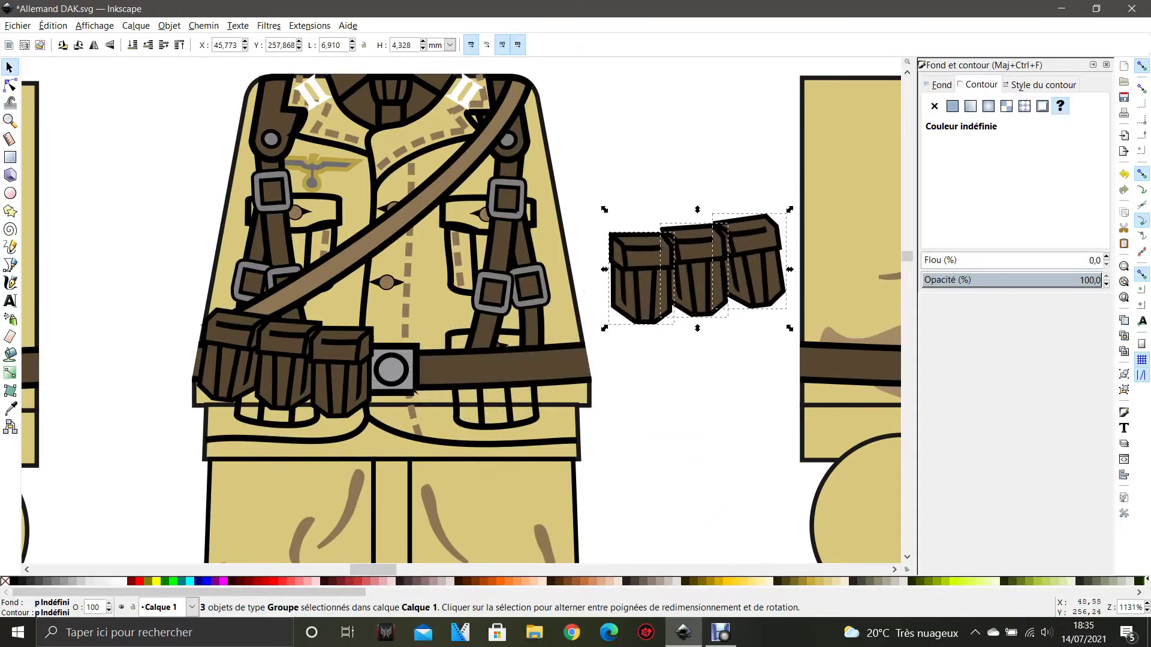
pyautogui.press('Escape')
pyautogui.click(630, 287)
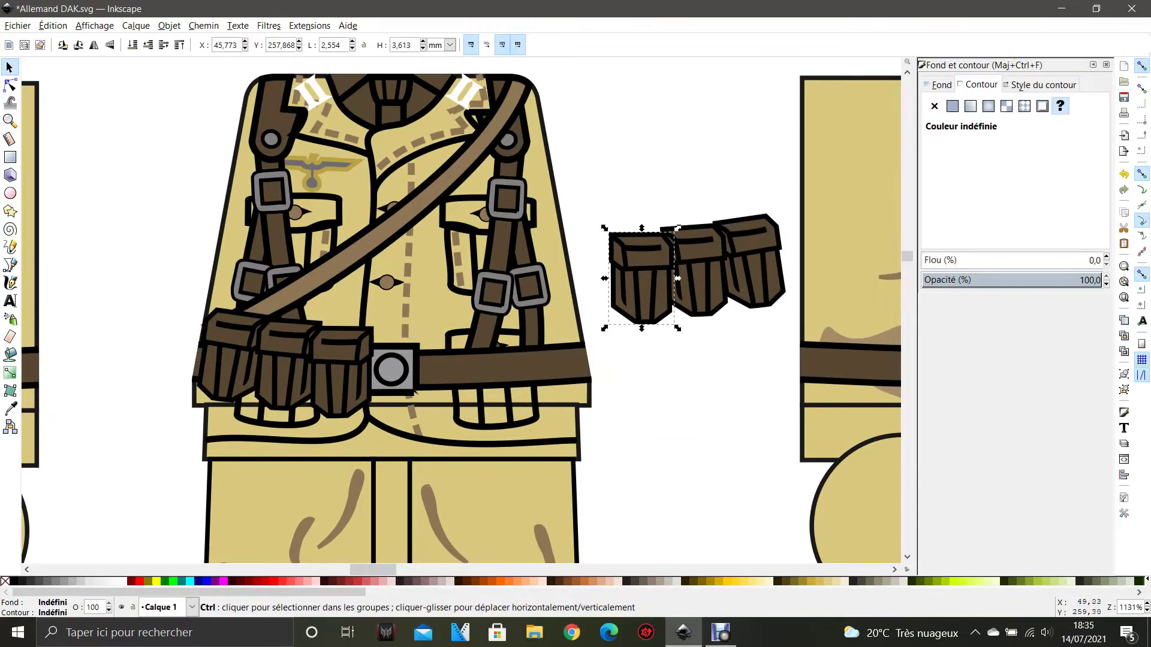
pyautogui.keyDown('ctrl'); pyautogui.click(750, 279); pyautogui.keyUp('ctrl')
pyautogui.press('Escape')
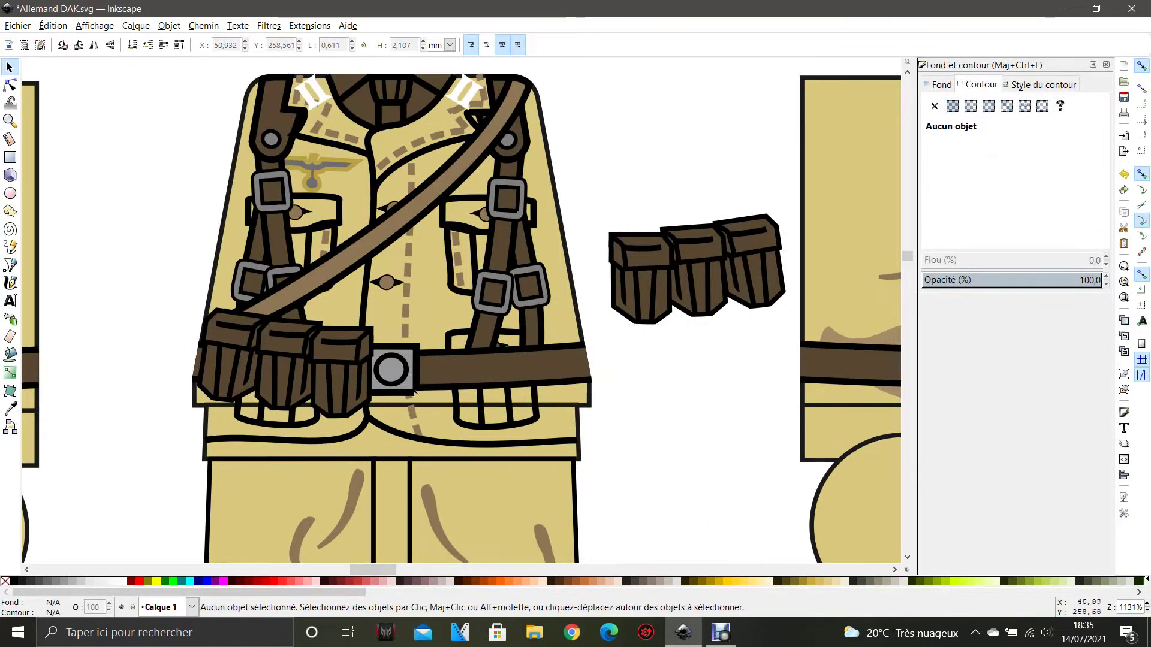
pyautogui.click(708, 287)
pyautogui.keyDown('ctrl'); pyautogui.click(707, 286); pyautogui.keyUp('ctrl')
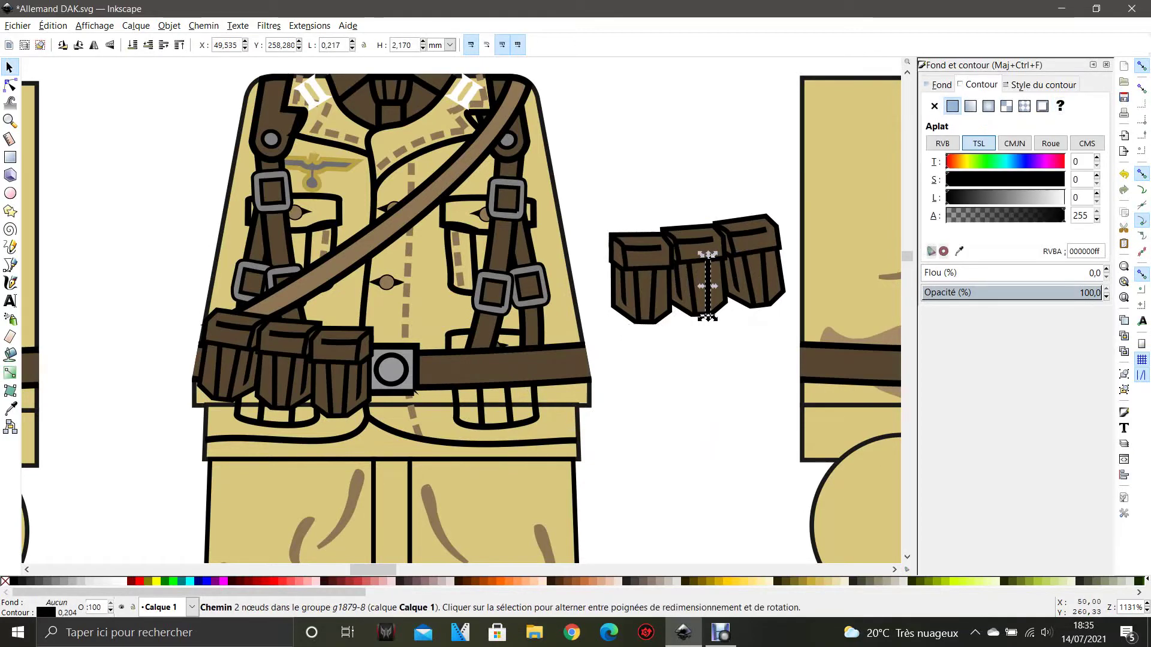
pyautogui.press('Escape')
# Rotate the three detached ammunition pouches together slightly counterclockwise.
pyautogui.click(639, 279)
pyautogui.keyDown('shift'); pyautogui.click(695, 270); pyautogui.keyUp('shift')
pyautogui.keyDown('shift'); pyautogui.click(752, 248); pyautogui.keyUp('shift')
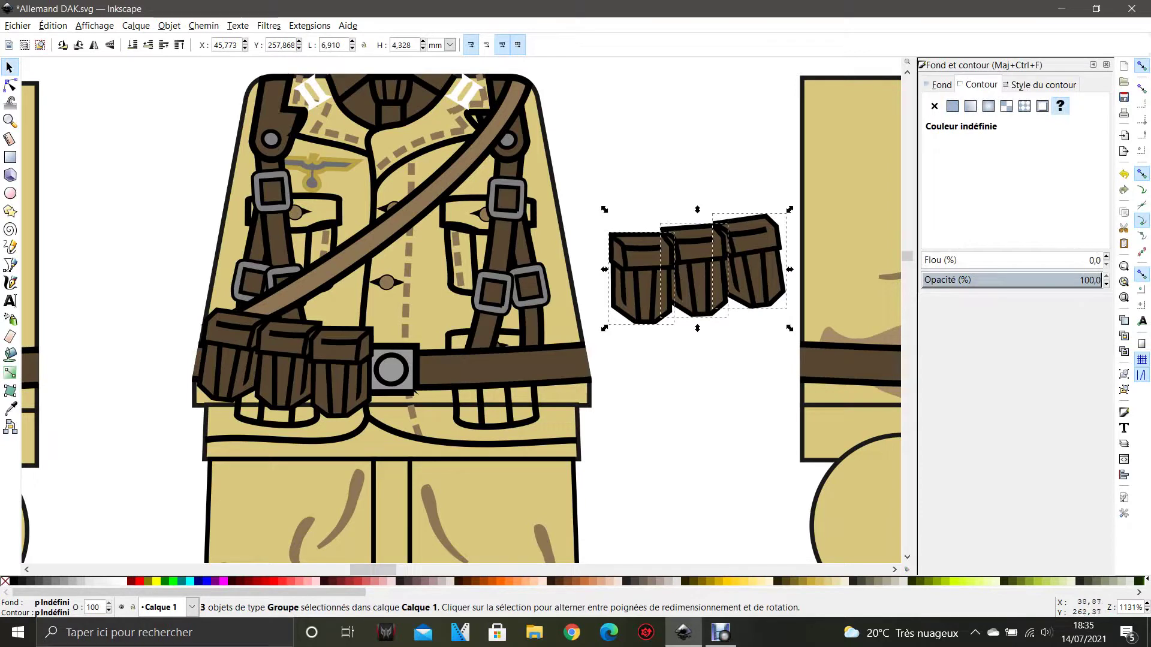
pyautogui.click(693, 280)
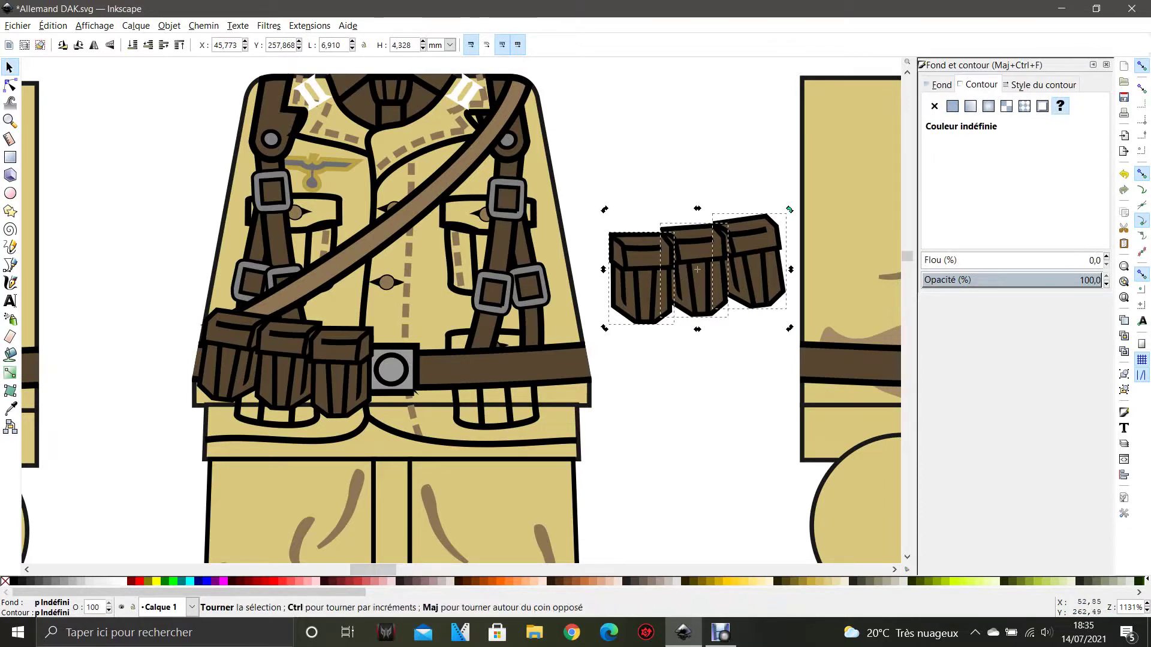
pyautogui.moveTo(789, 209)
pyautogui.mouseDown()
pyautogui.moveTo(761, 180)
pyautogui.moveTo(776, 193)
pyautogui.mouseUp()
# Duplicate the rotated trio of pouches, mirror the copy horizontally, and place it in the blank area on the opposite side of the torso.
pyautogui.hotkey('ctrl', 'c')
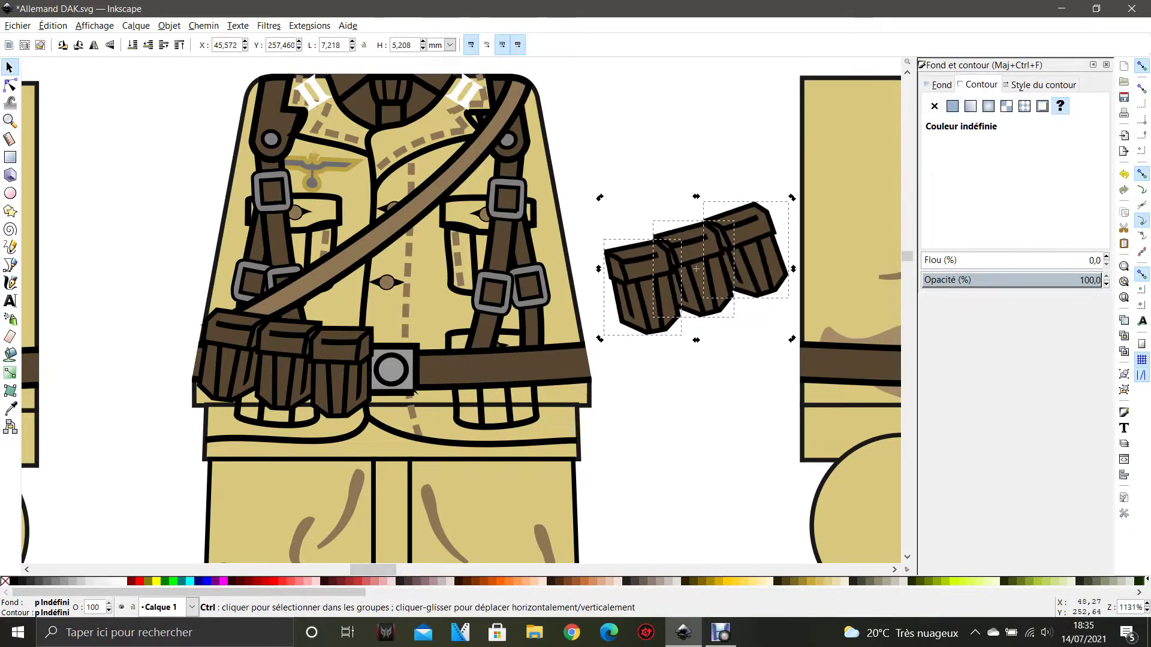
pyautogui.hotkey('ctrl', 'v')
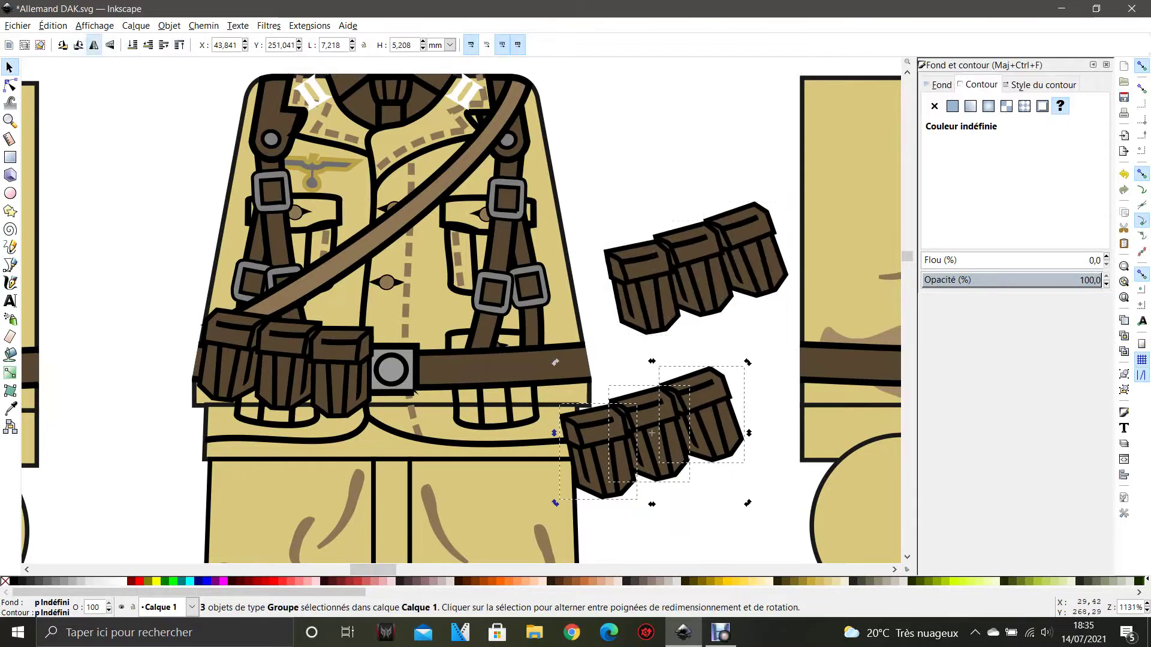
pyautogui.moveTo(653, 432); pyautogui.dragTo(117, 220)
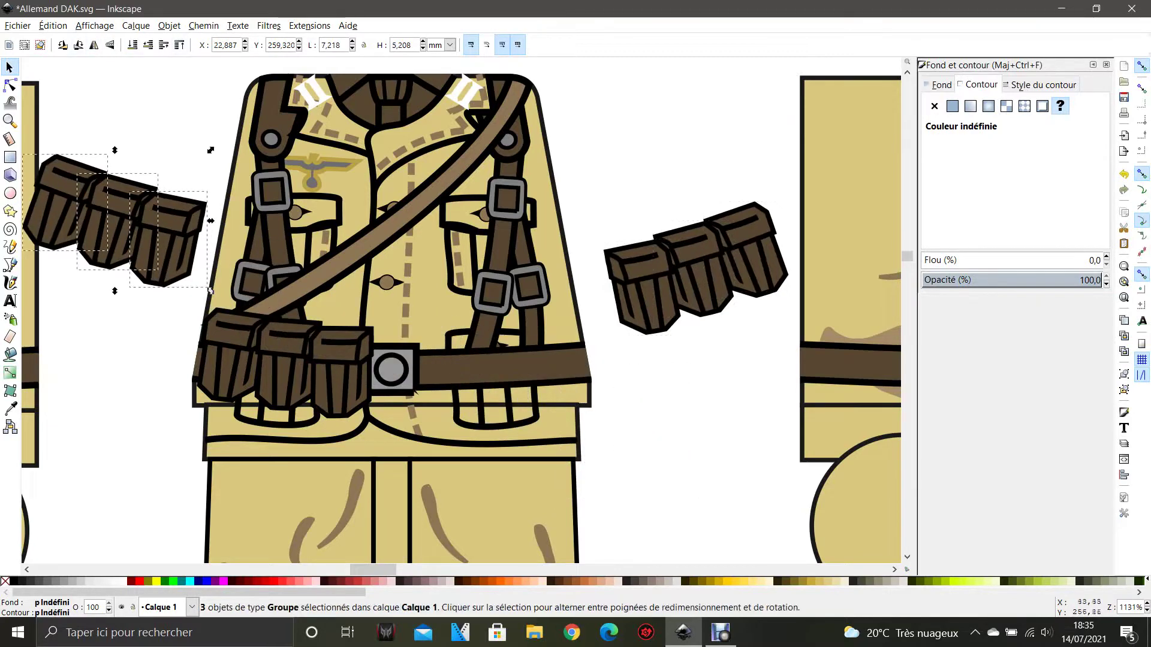
pyautogui.scroll(-3, 636, 408)
pyautogui.press('Escape')
pyautogui.hscroll(3, 558, 311)
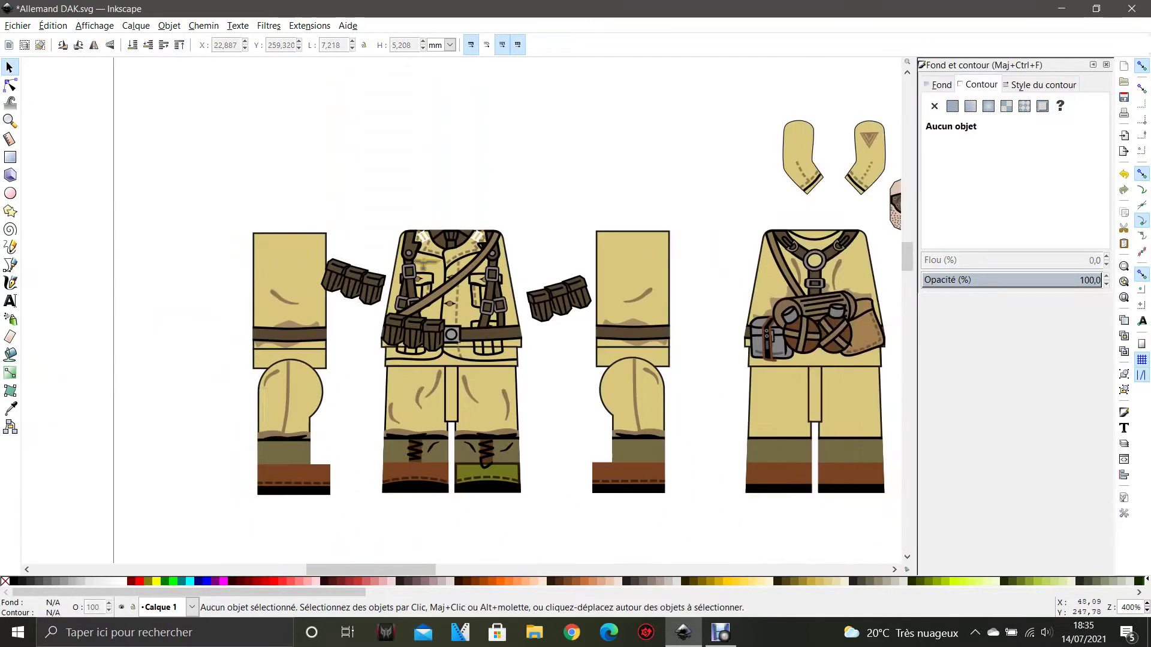
pyautogui.scroll(-2, 557, 311)
pyautogui.hscroll(3, 557, 312)
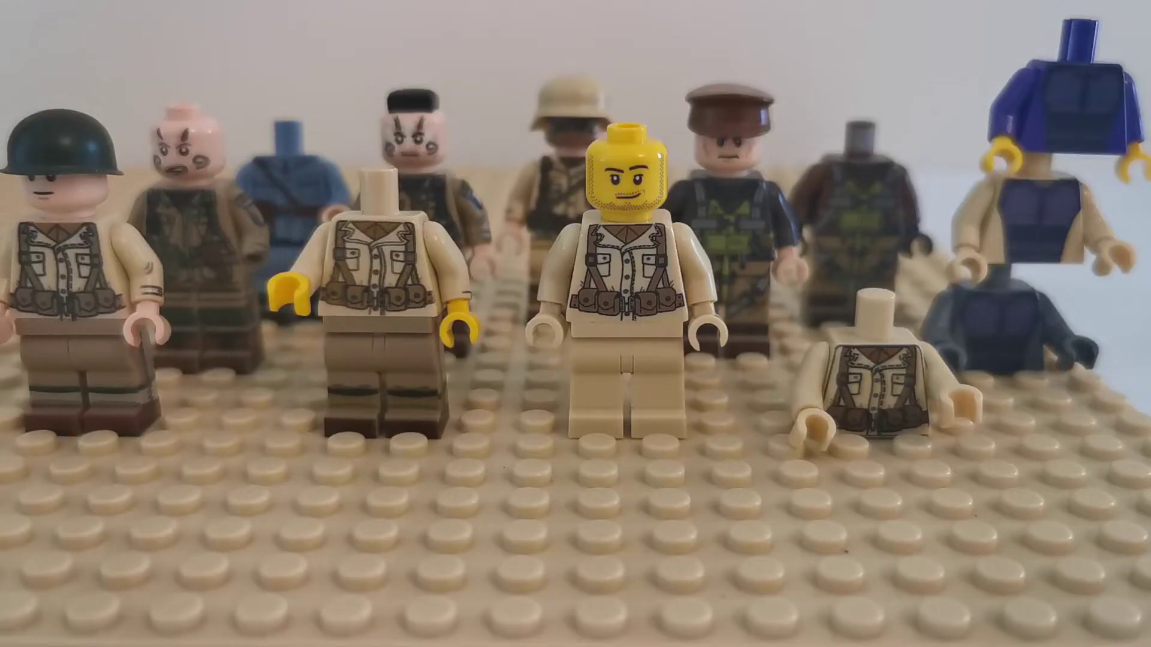